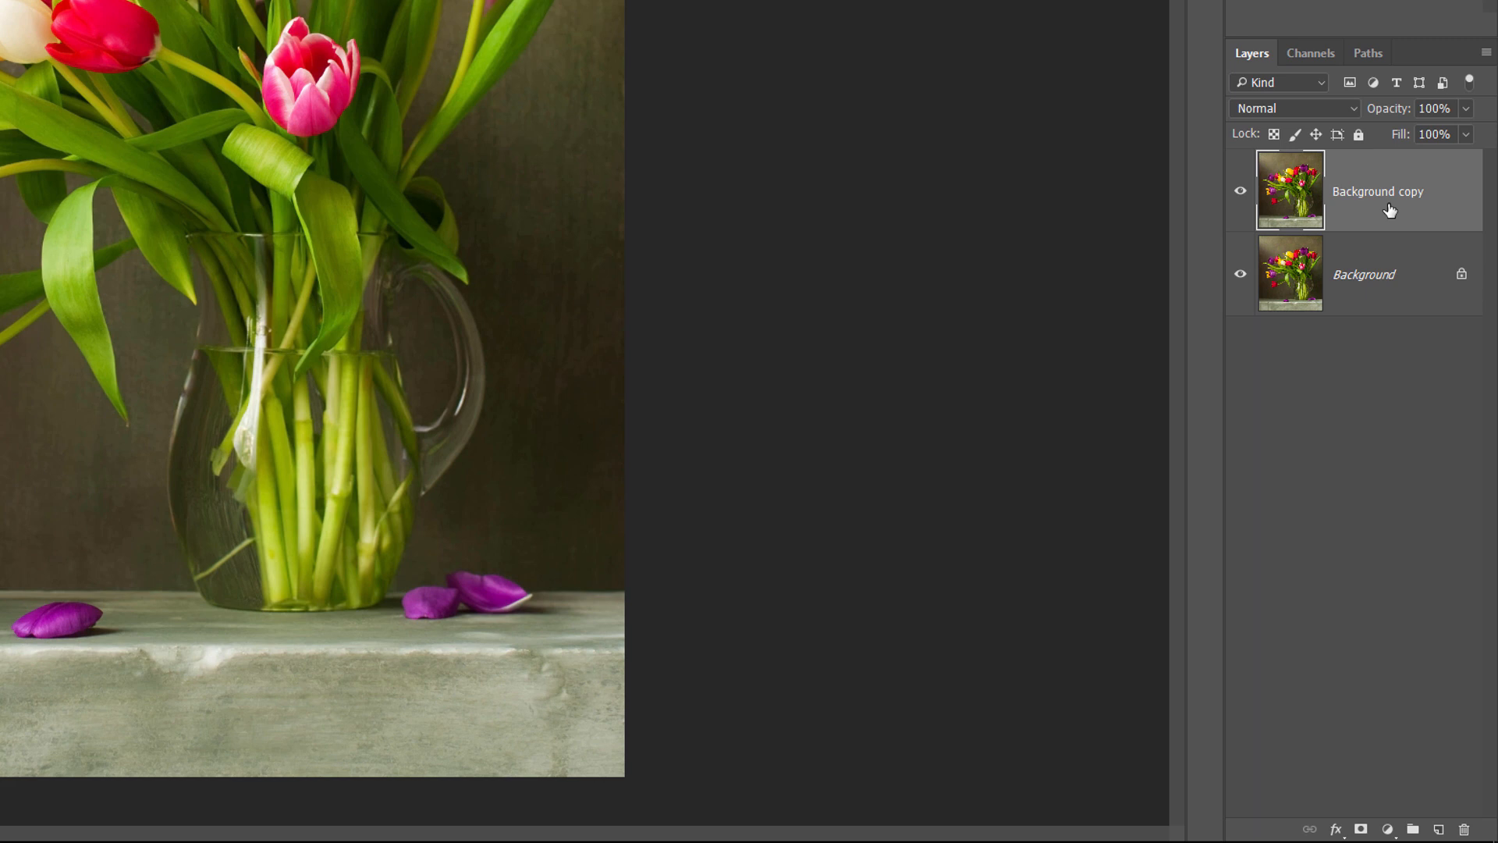
Step: Convert the Background copy layer to a Smart Object and duplicate it twice
click(1487, 54)
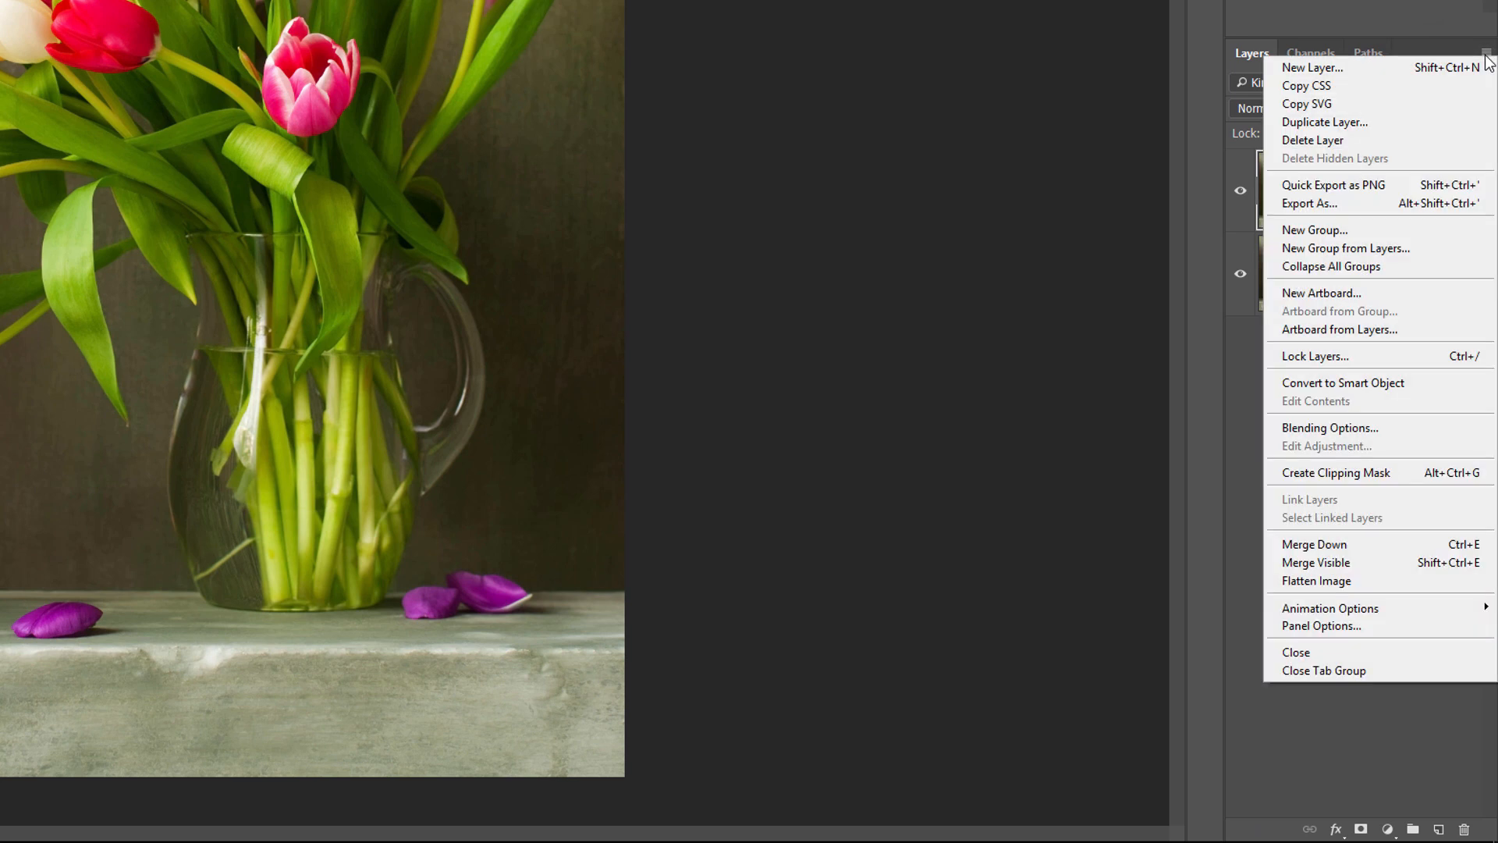
click(1415, 382)
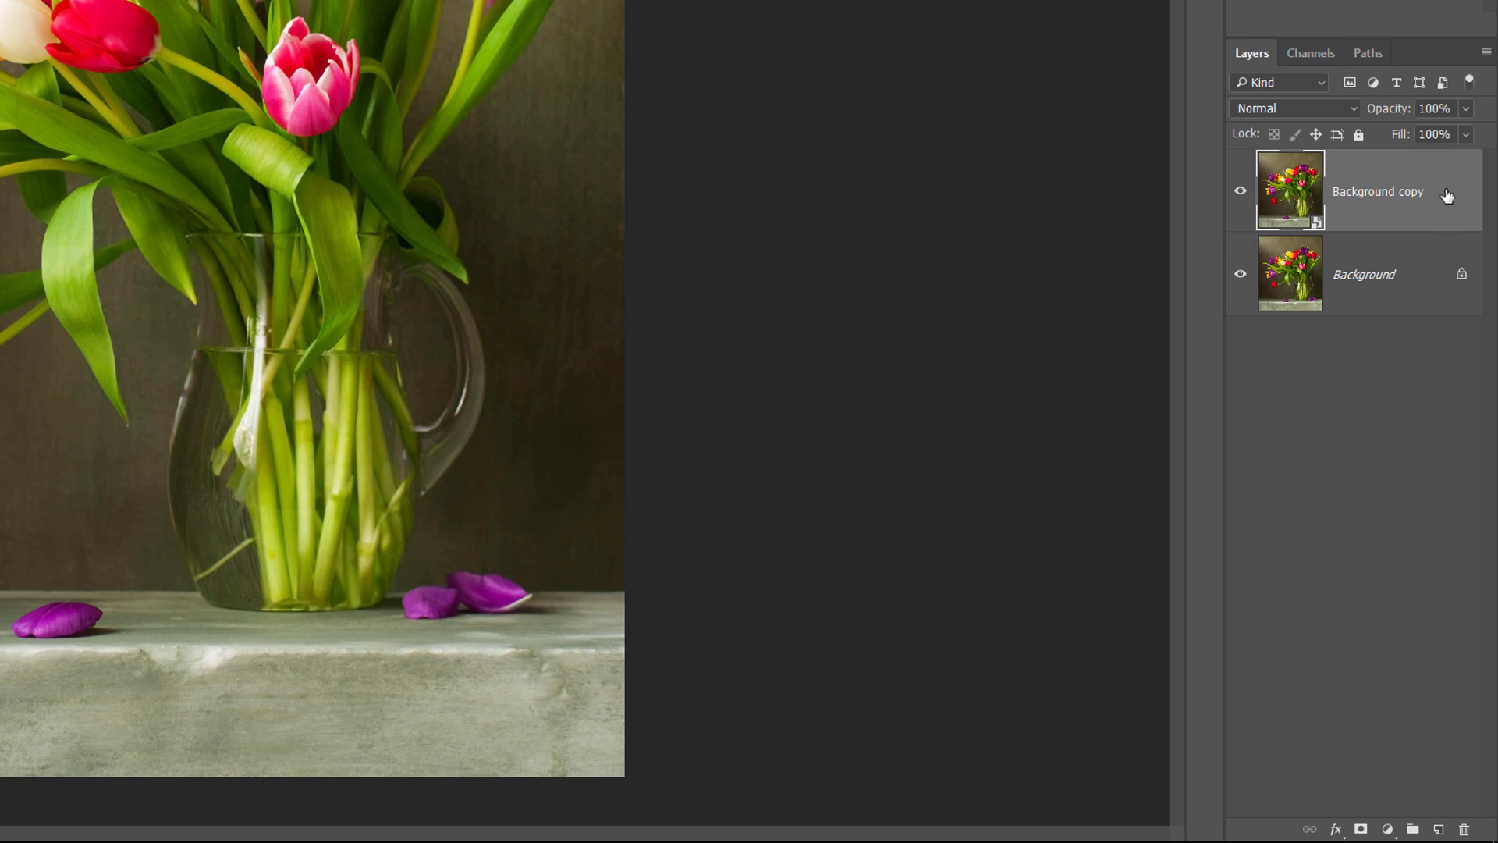
drag(1447, 195, 1441, 830)
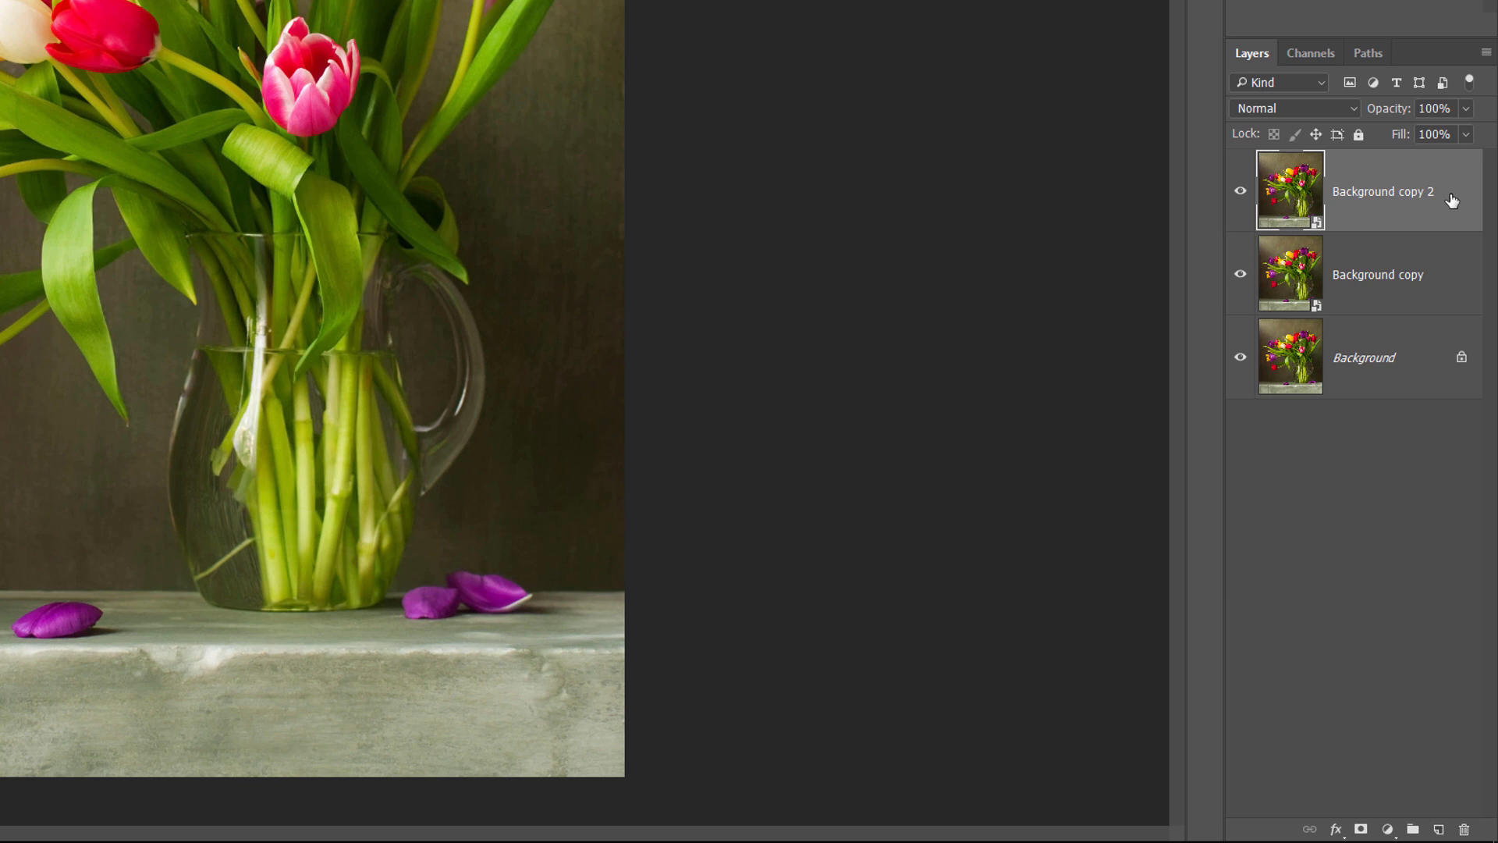
drag(1452, 201, 1439, 835)
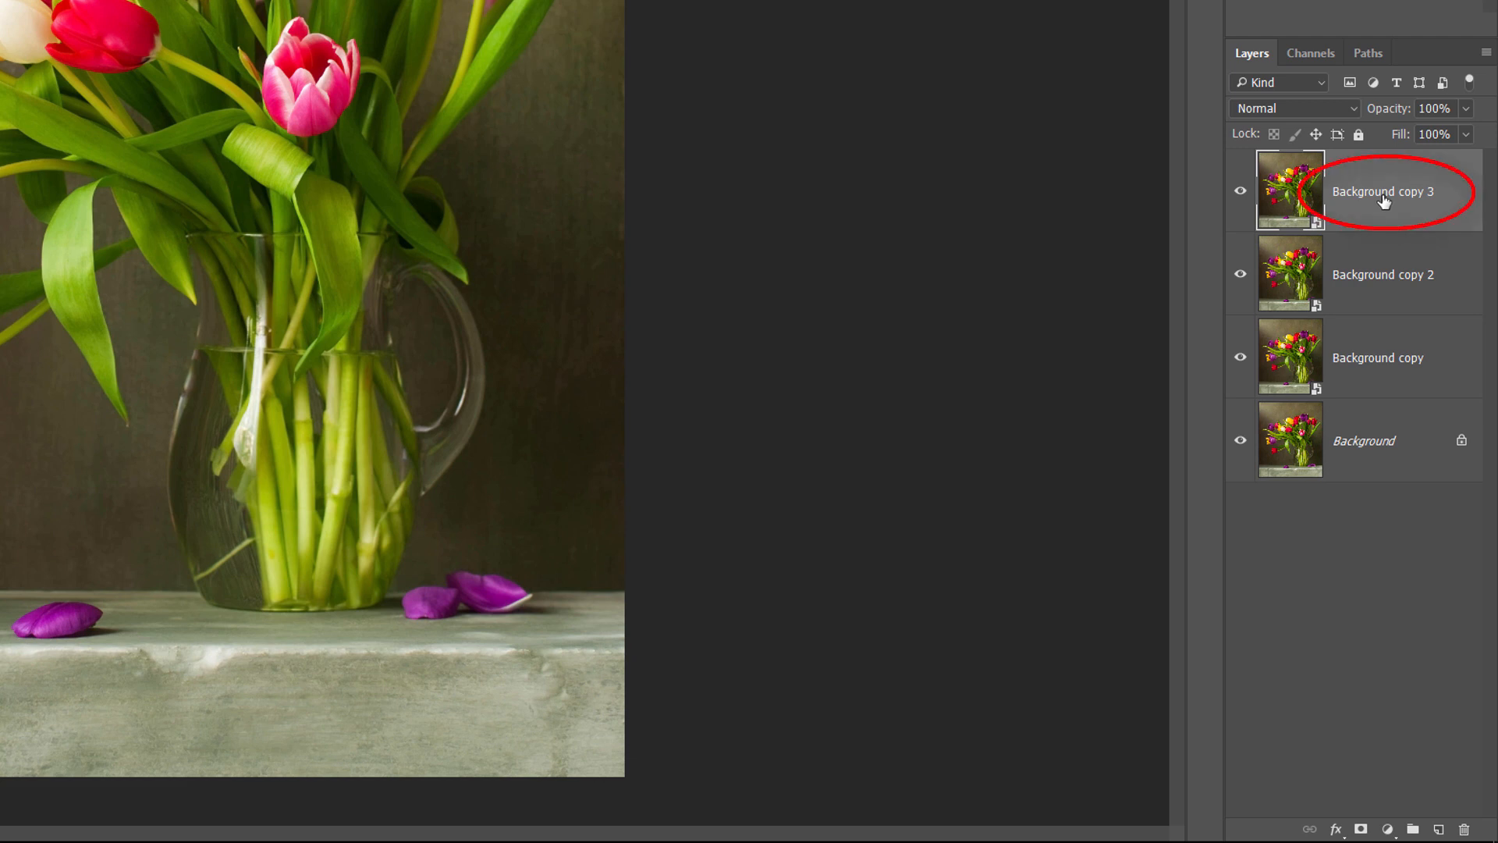
Step: Rename the three Smart Object layers, from the uppermost down, as Median, Dry Brush and Cutout
double_click(1384, 195)
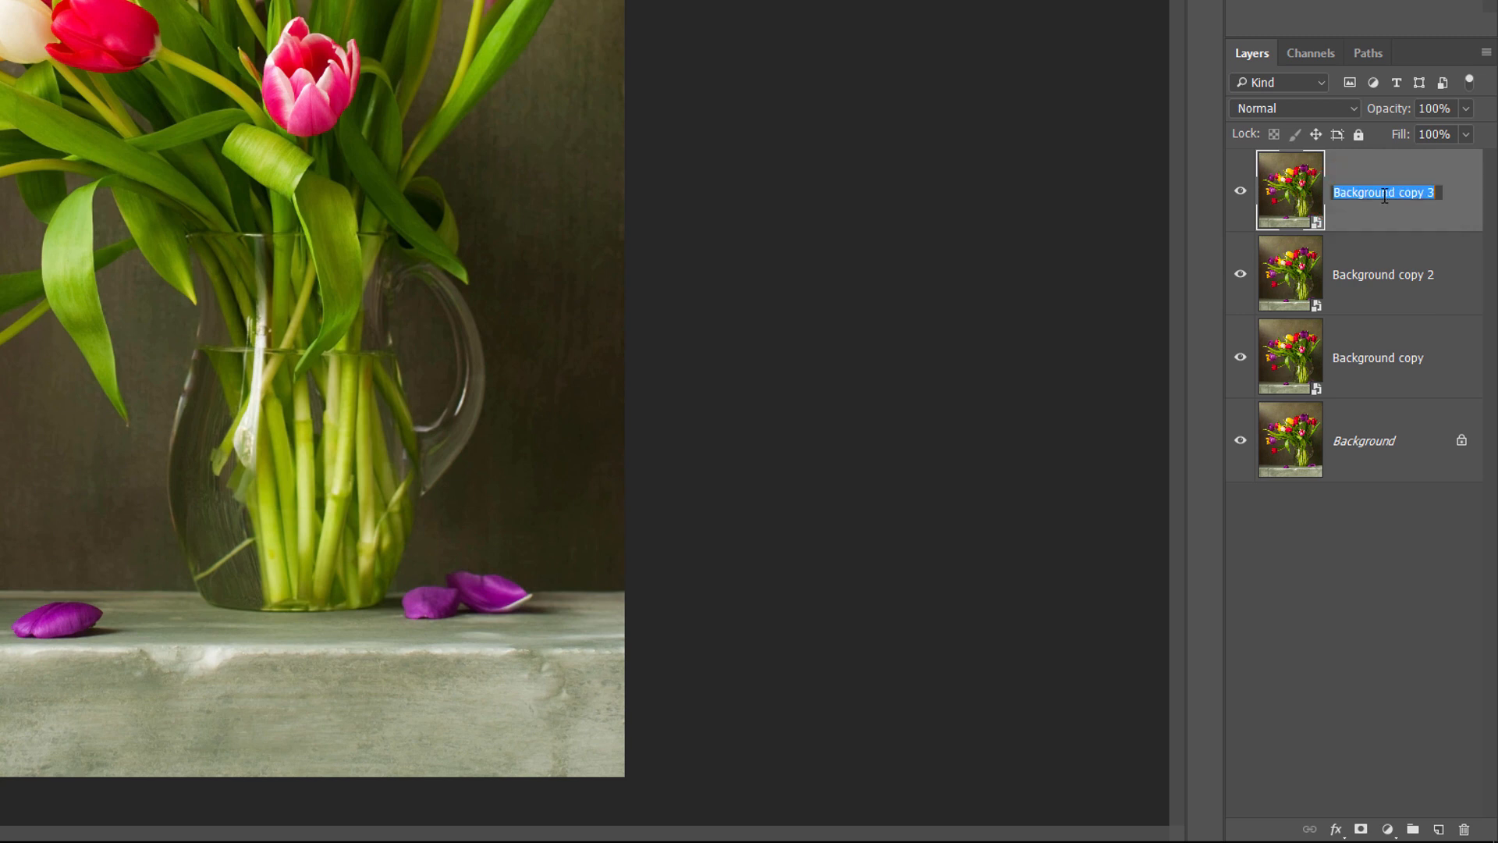
text(Median)
key(Tab)
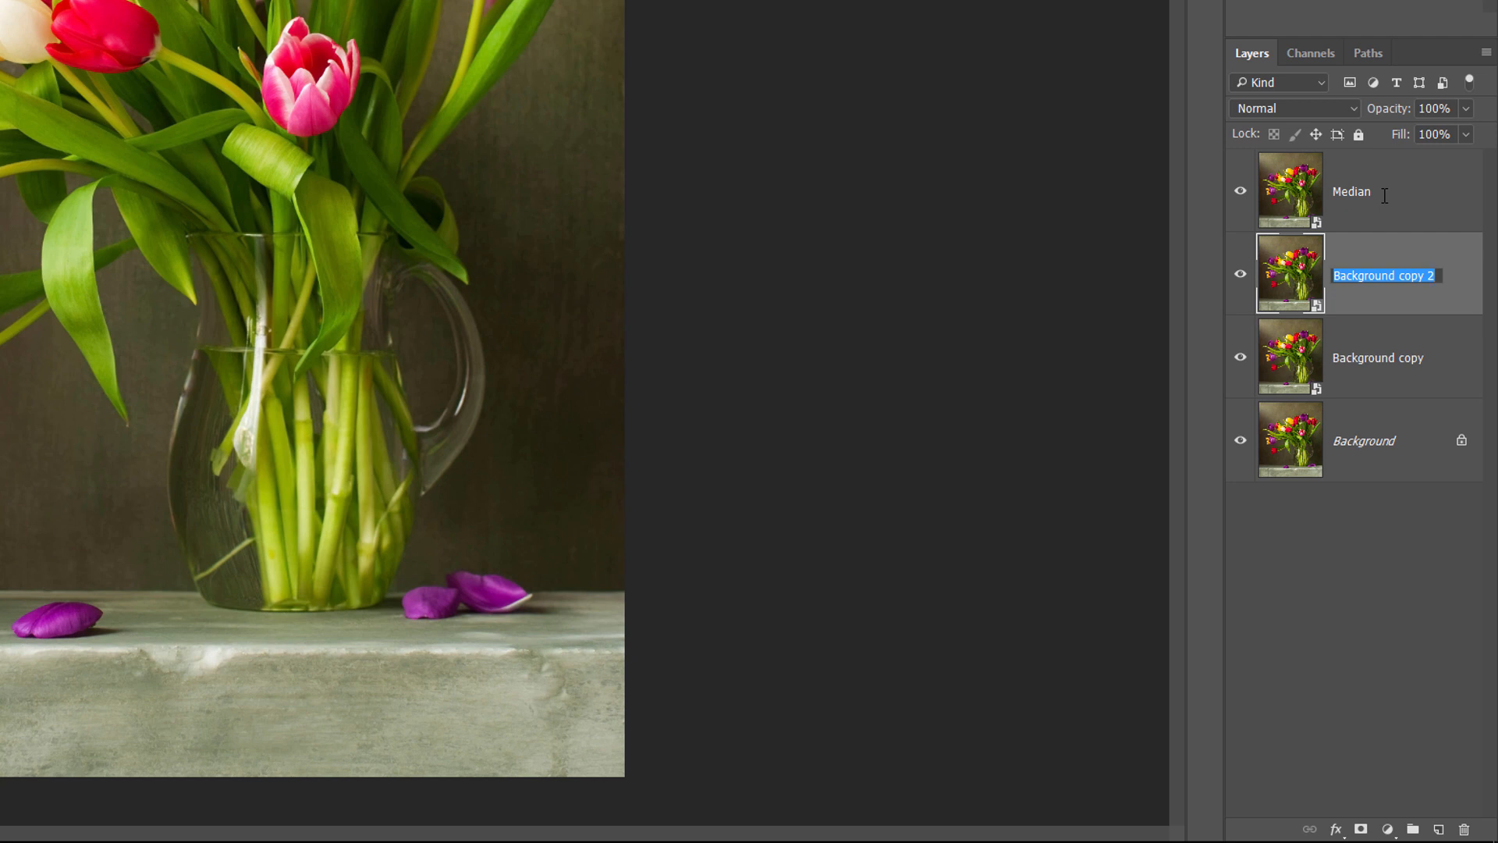
text(Dry Brush)
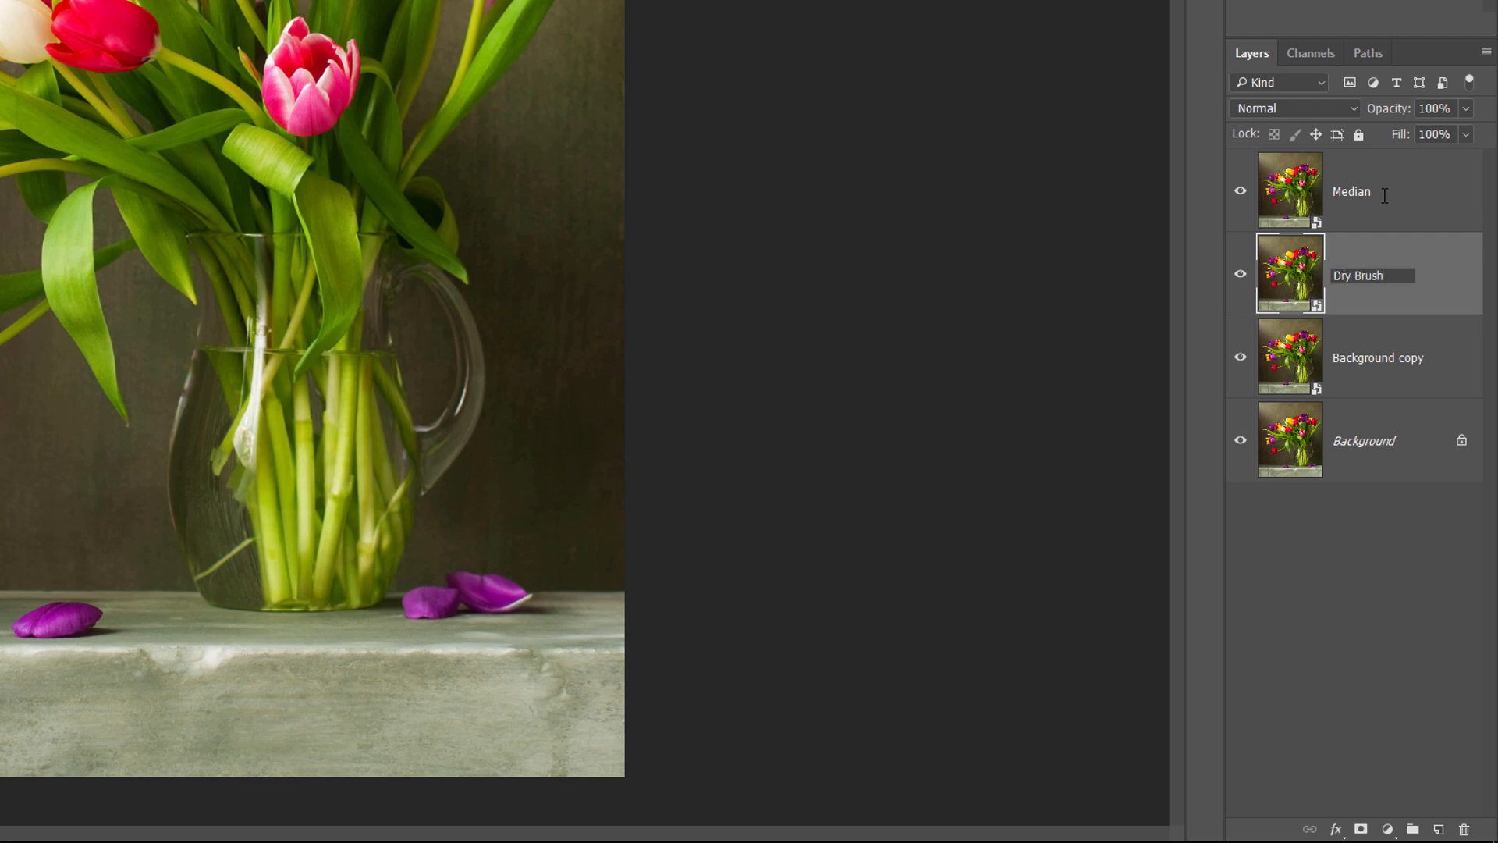
key(Tab)
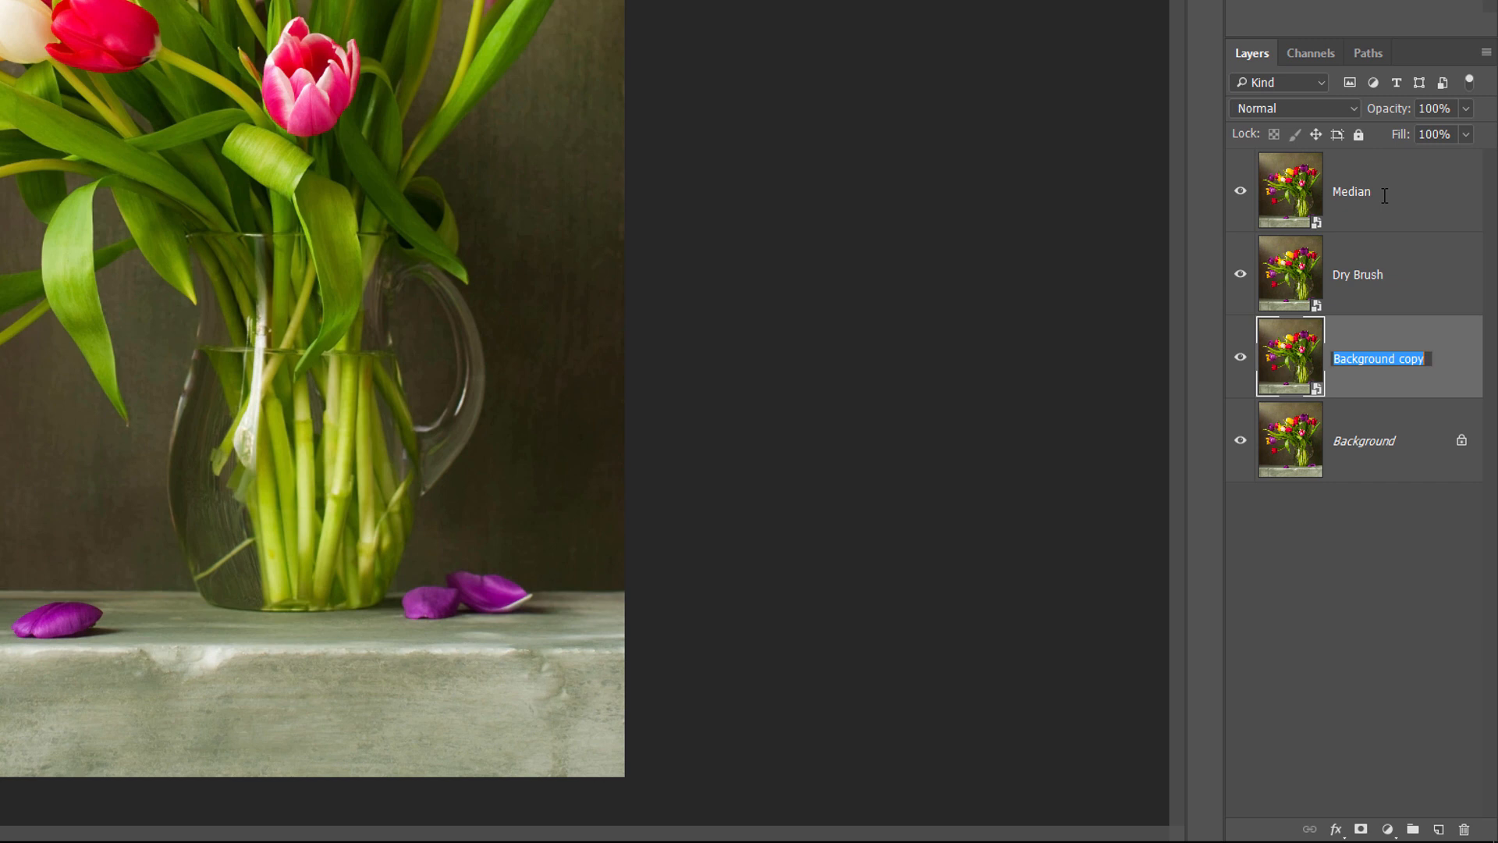
text(Cutout)
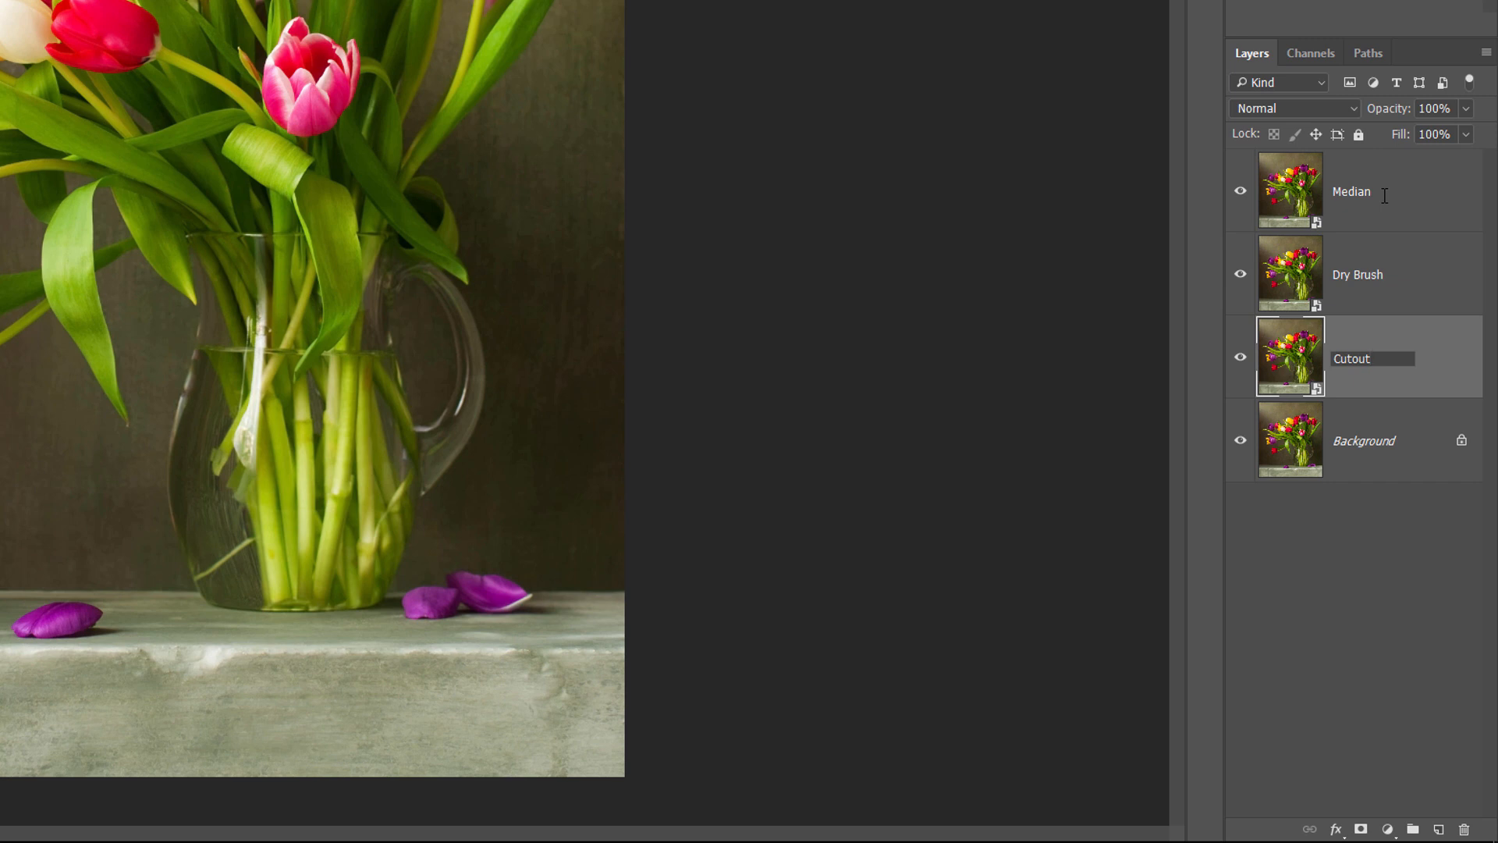
key(Return)
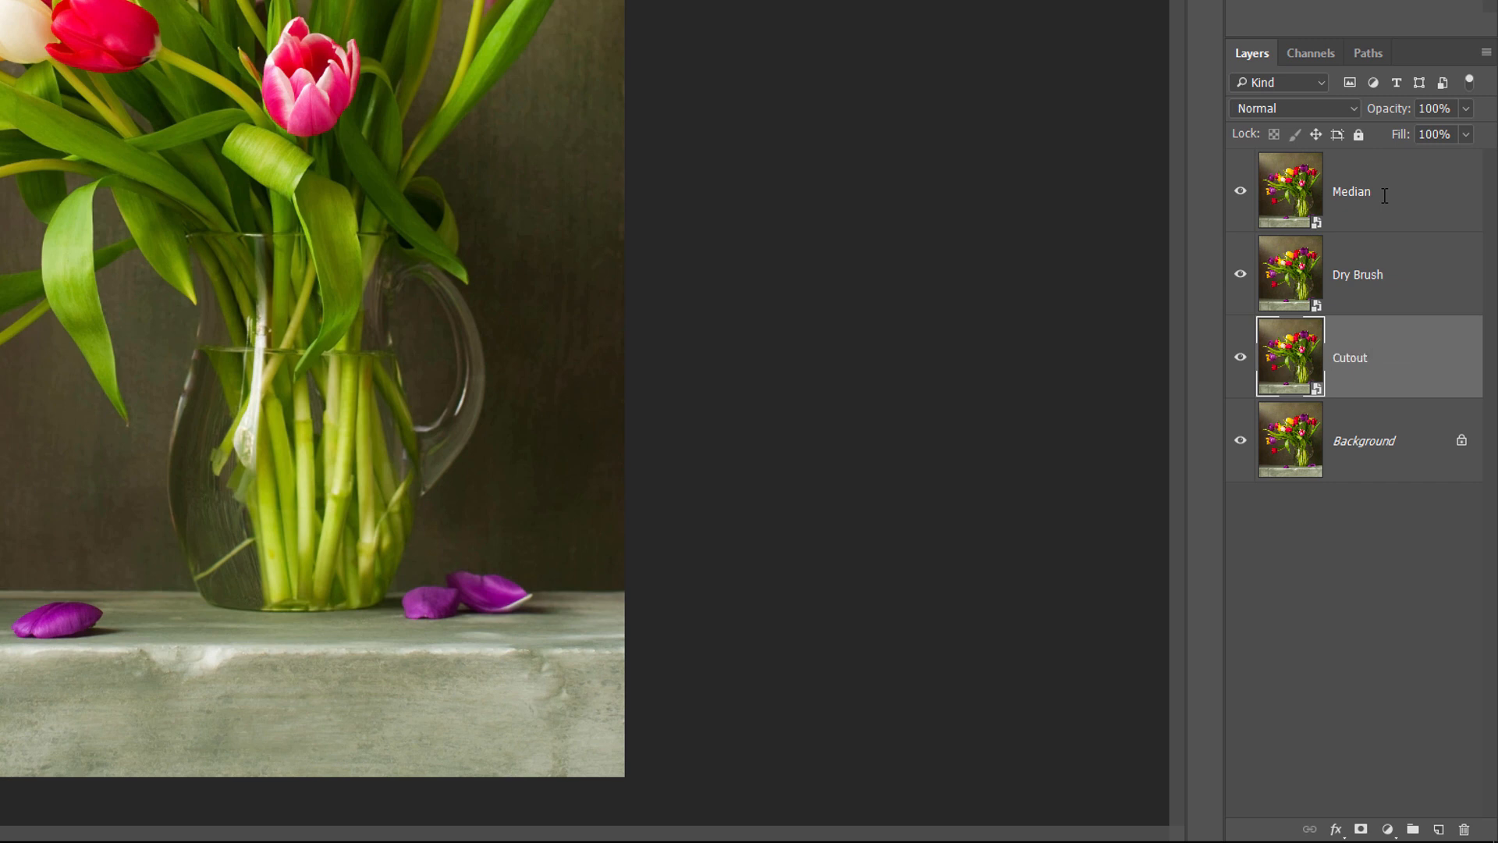
Step: Hide the Median and Dry Brush layers and apply the Cutout filter to the Cutout layer with 4 levels, edge simplicity 4 and edge fidelity 2
click(1240, 192)
click(1241, 275)
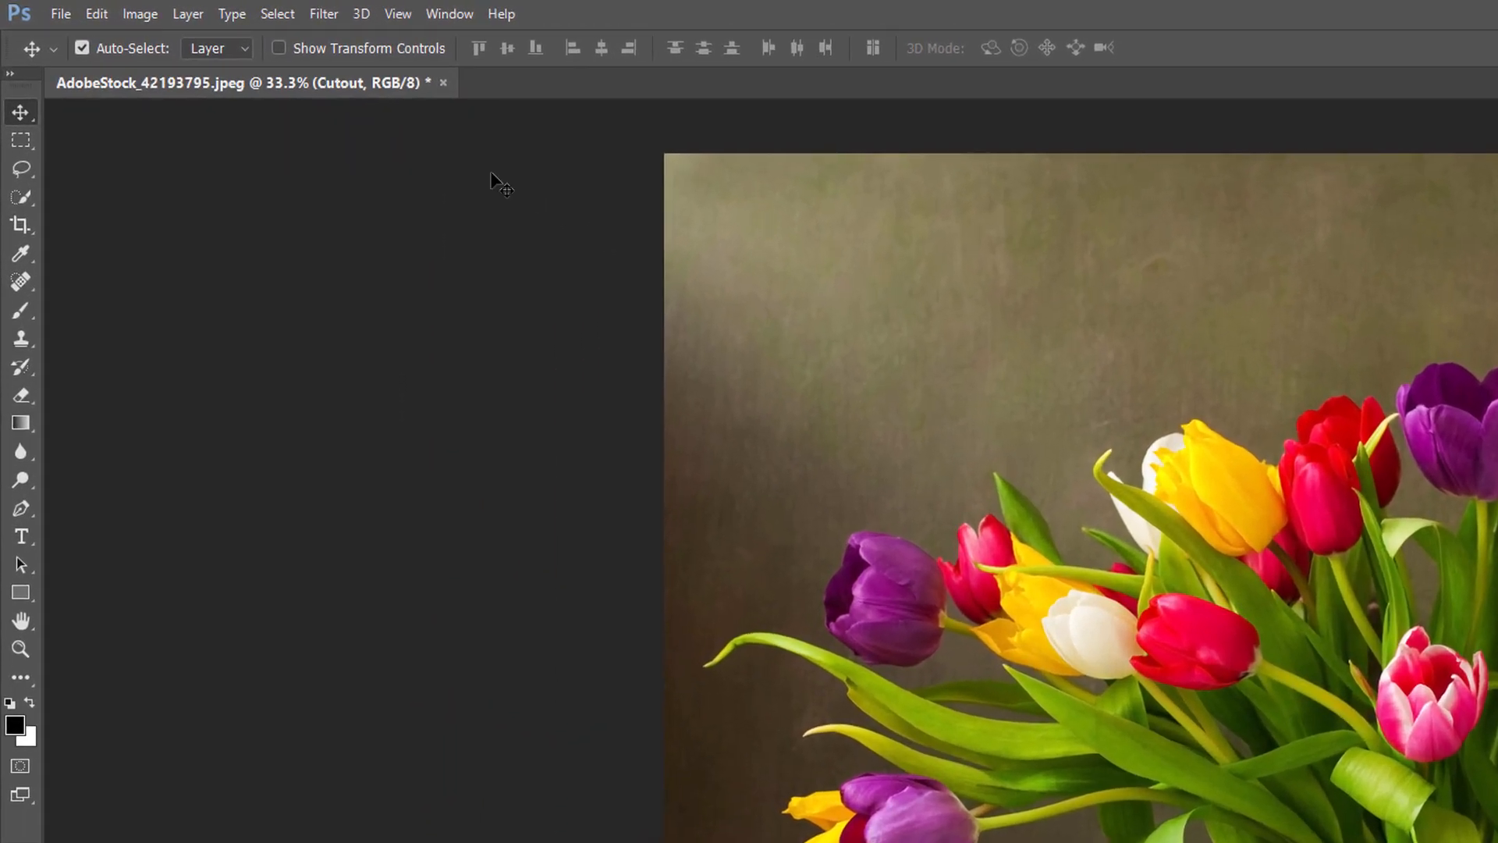
click(337, 16)
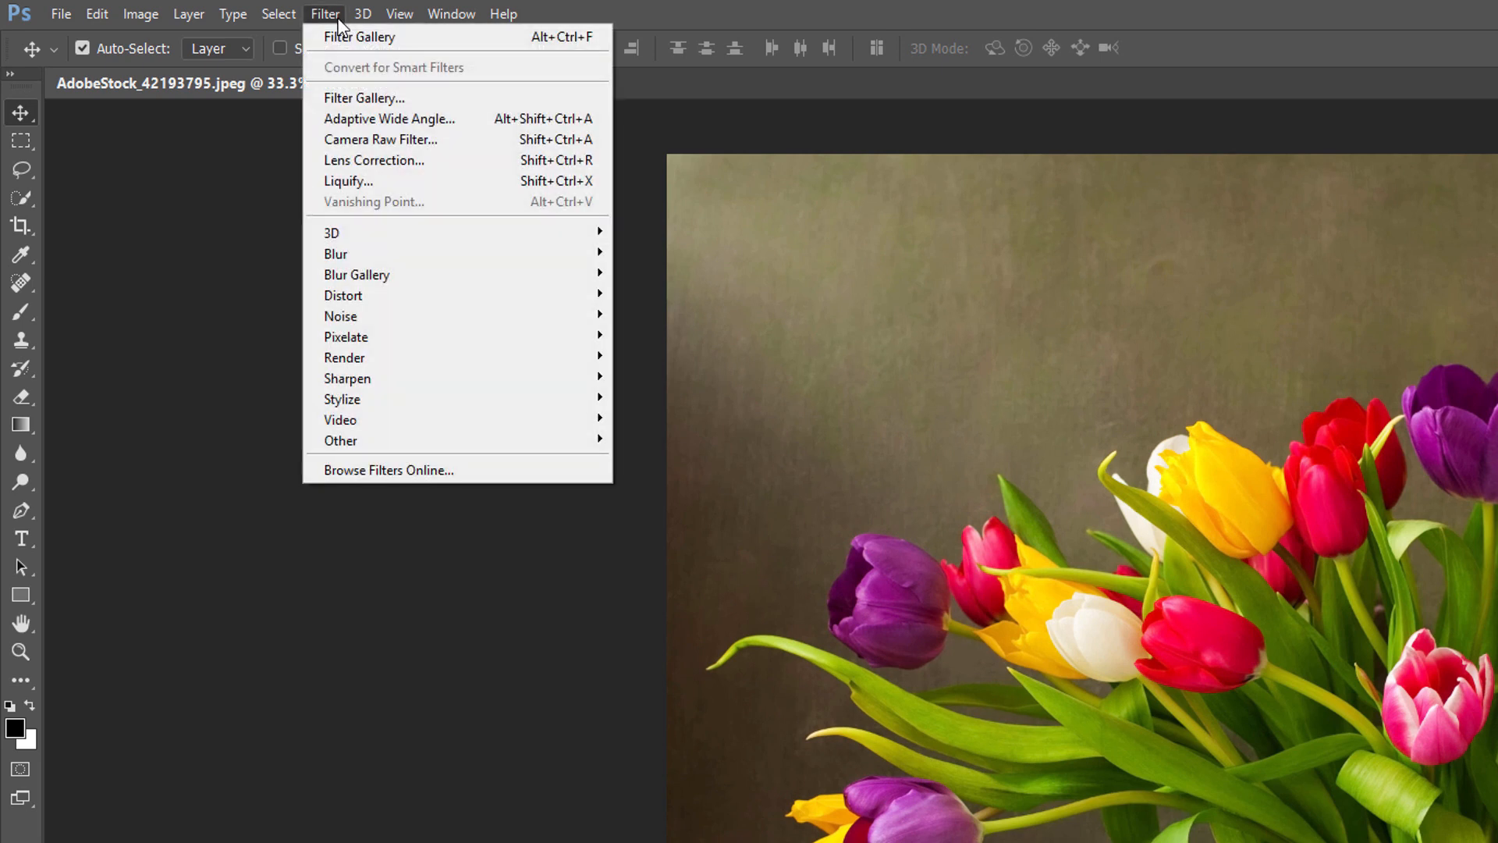
click(429, 100)
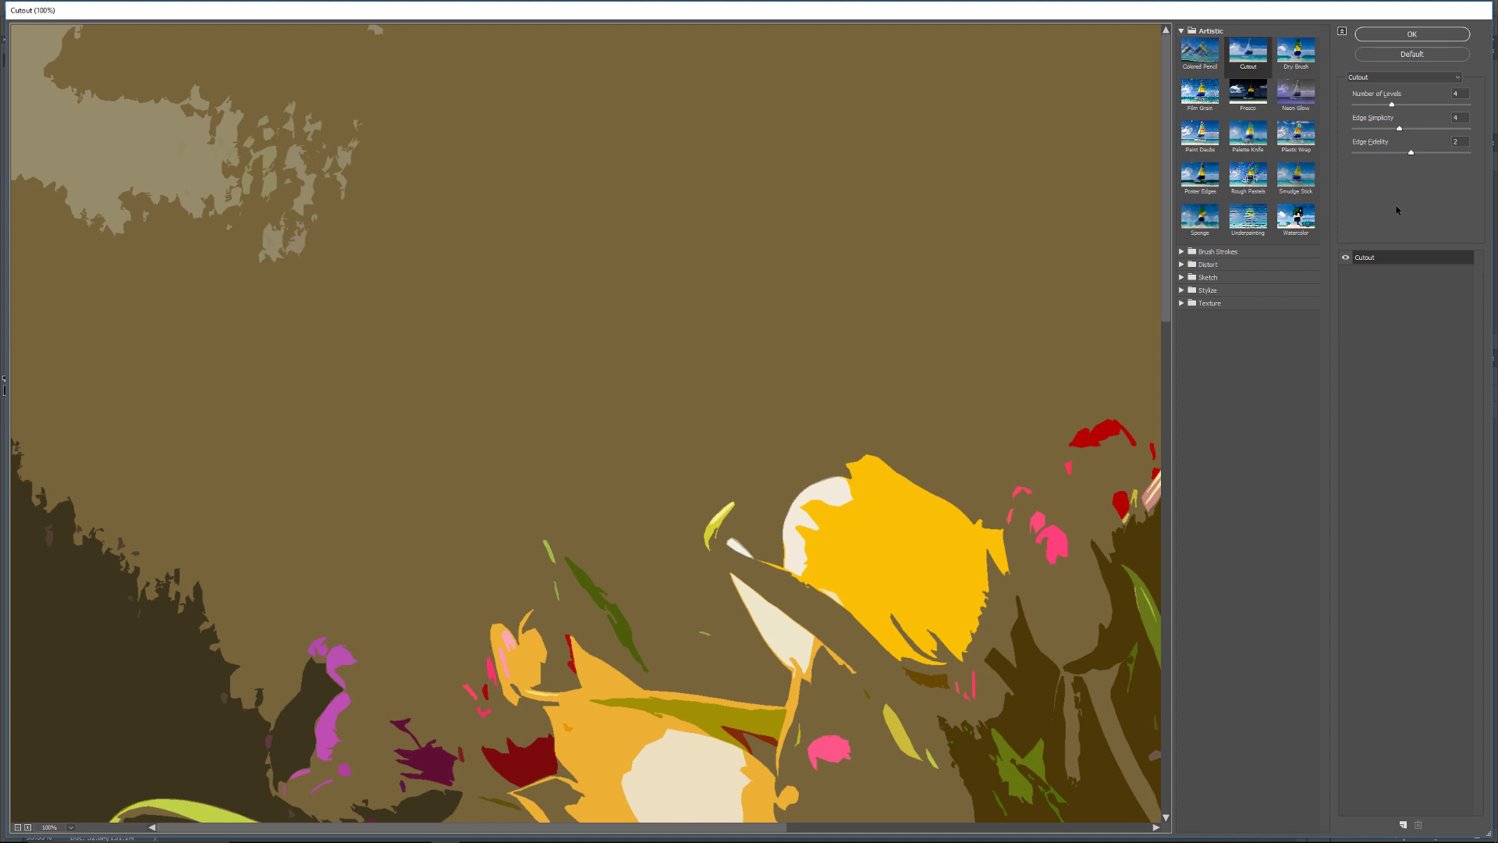
key(ctrl+0)
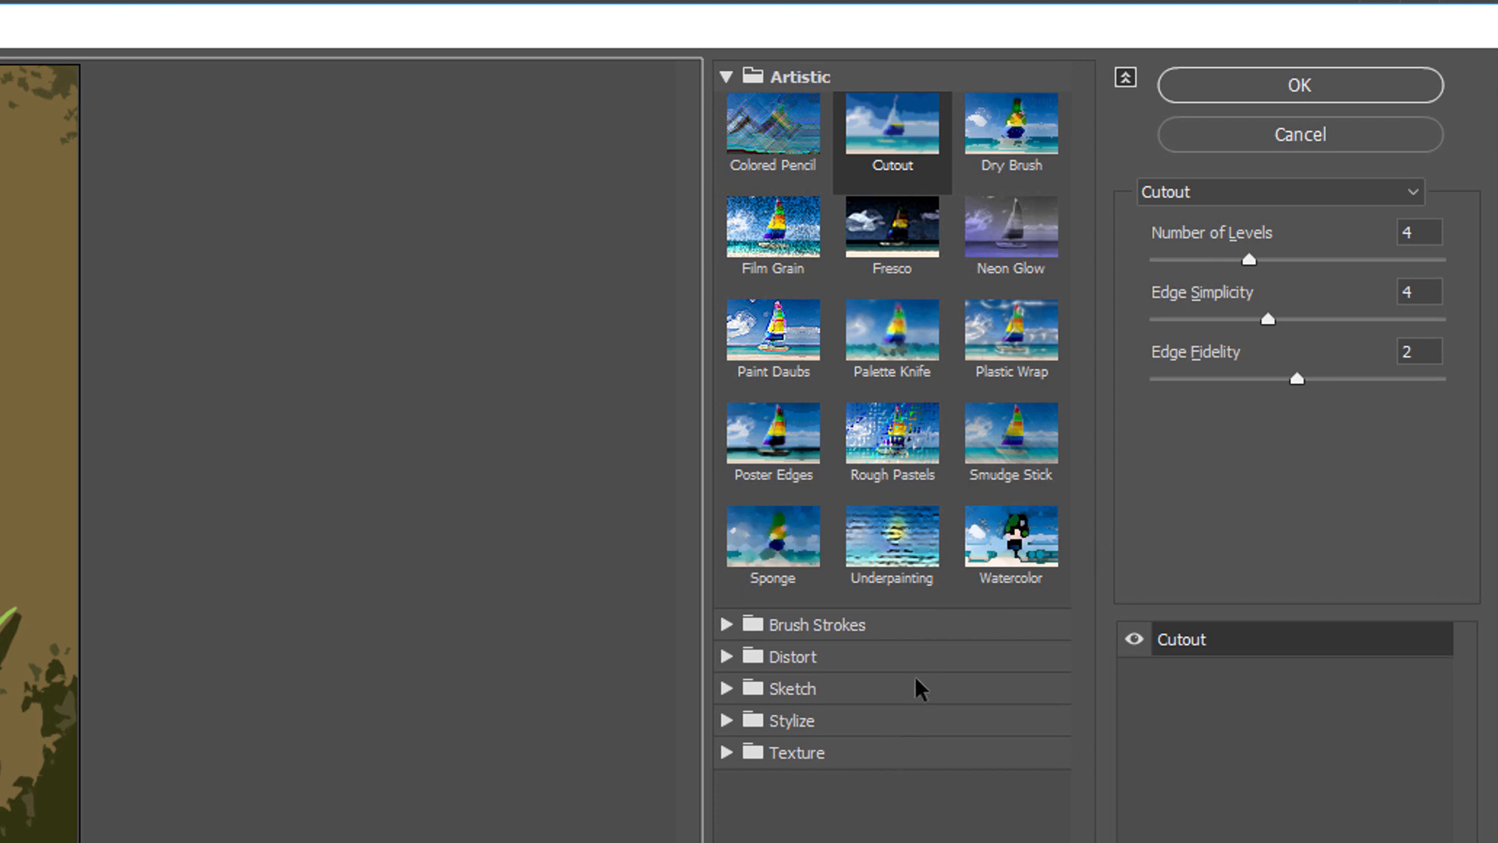
click(858, 79)
click(859, 78)
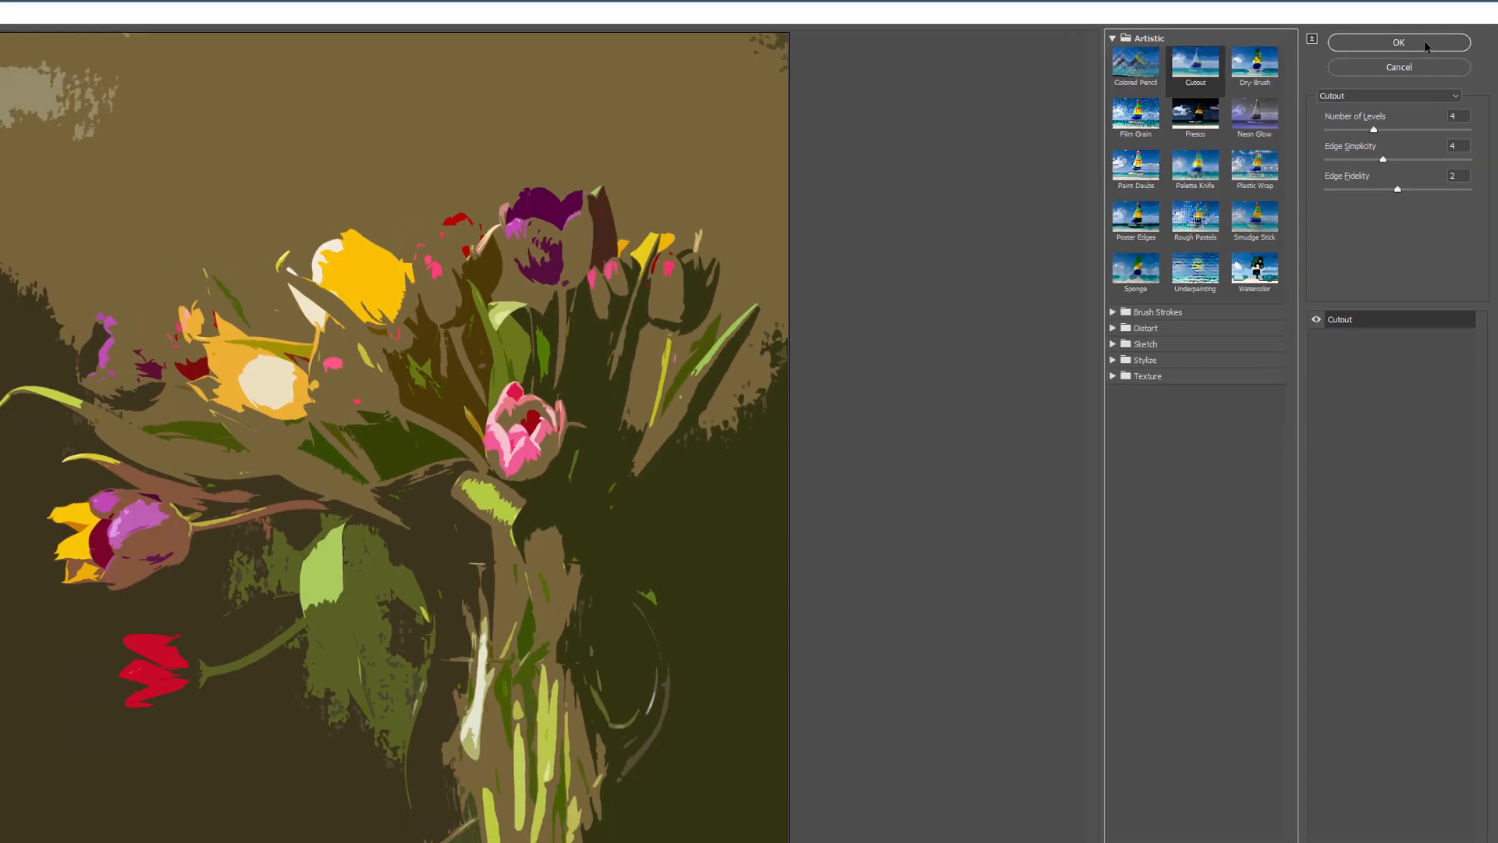
click(1364, 84)
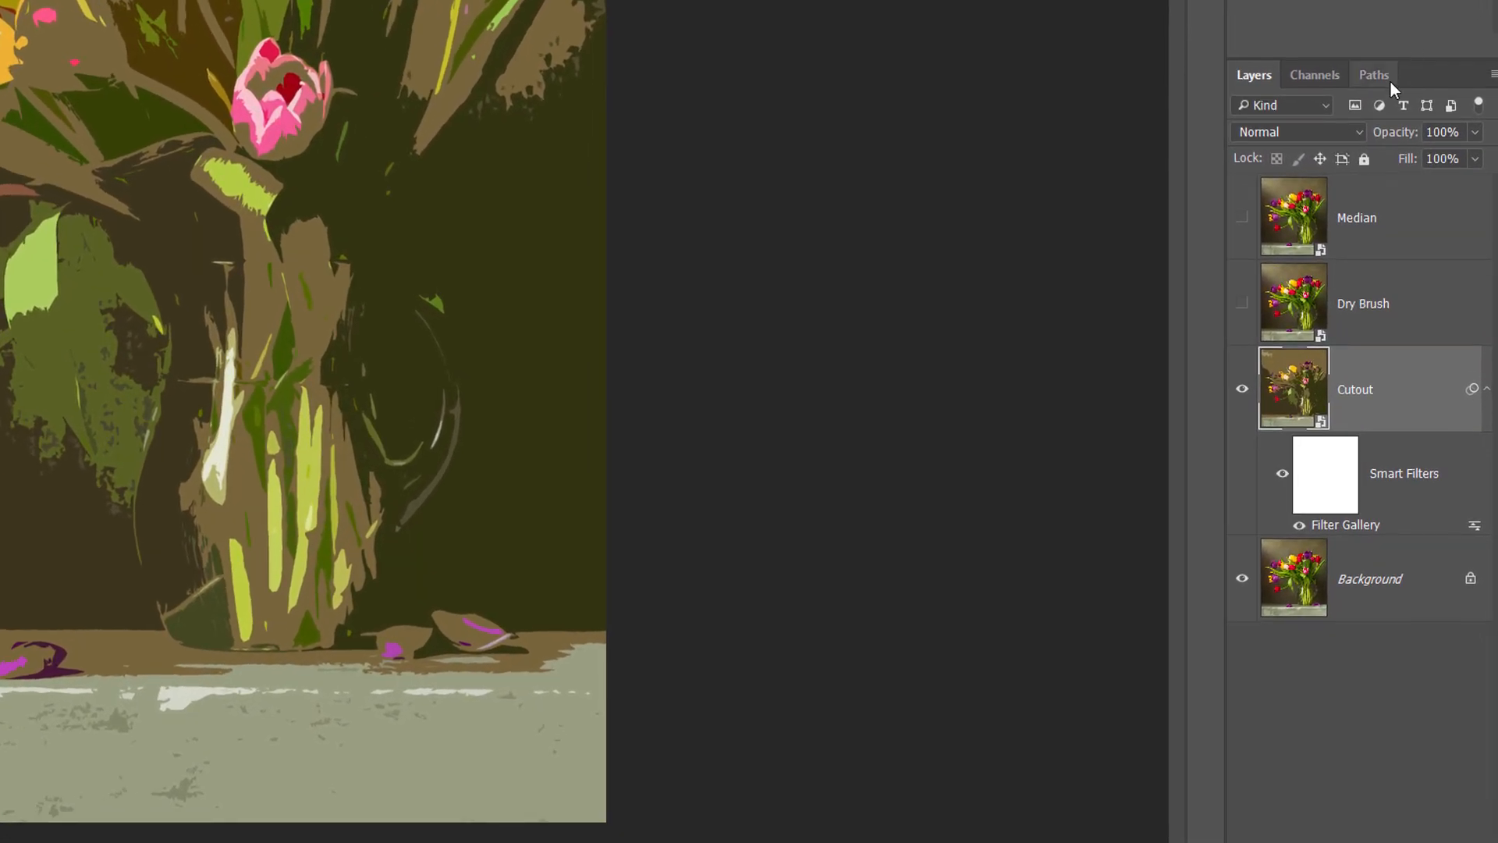
Step: Set the Cutout layer's blend mode to Luminosity, and select and show the Dry Brush layer
click(1321, 130)
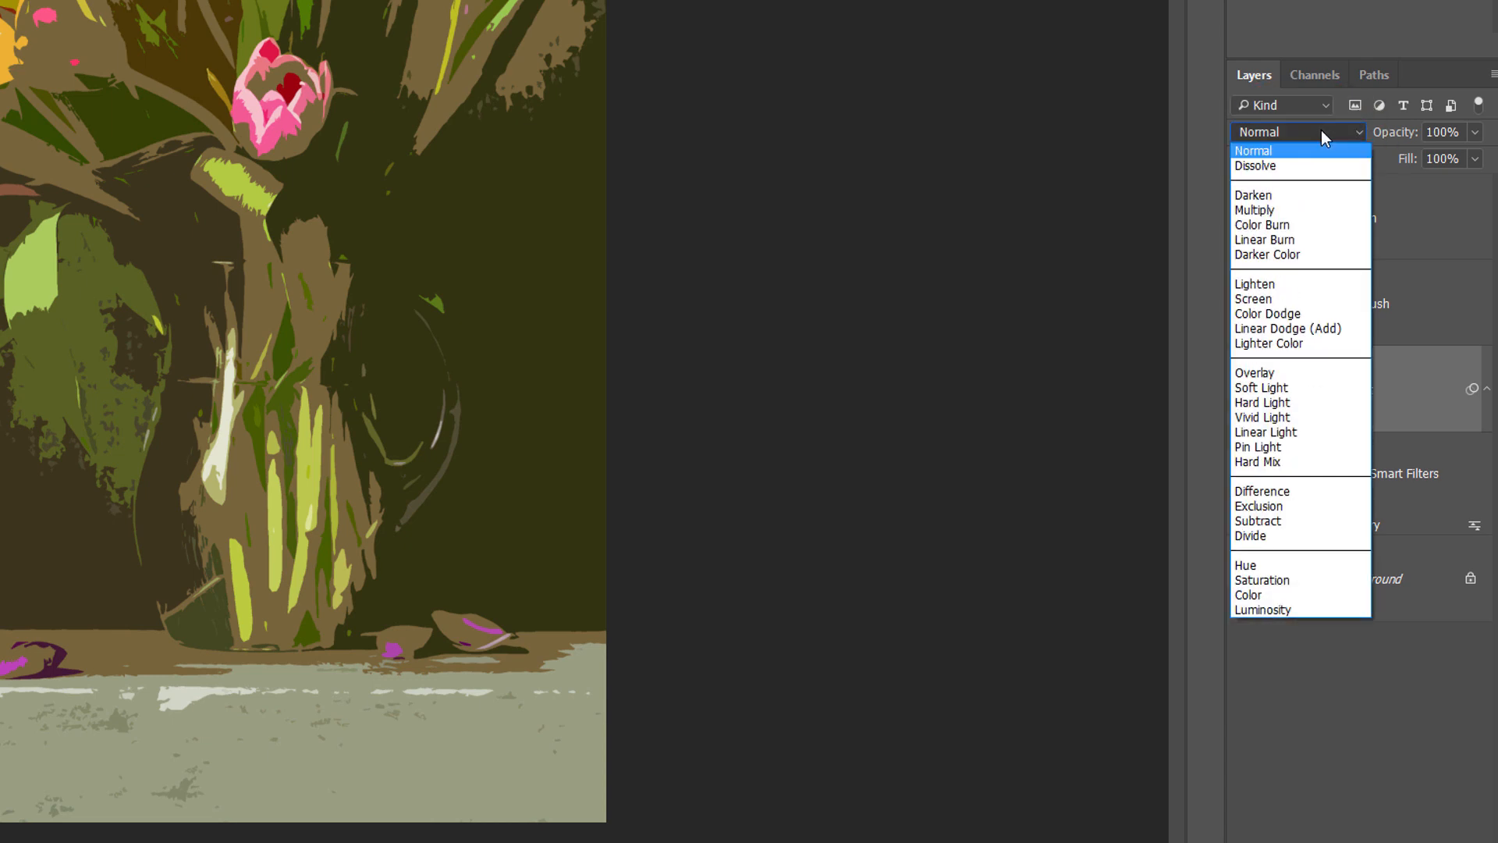
click(1308, 607)
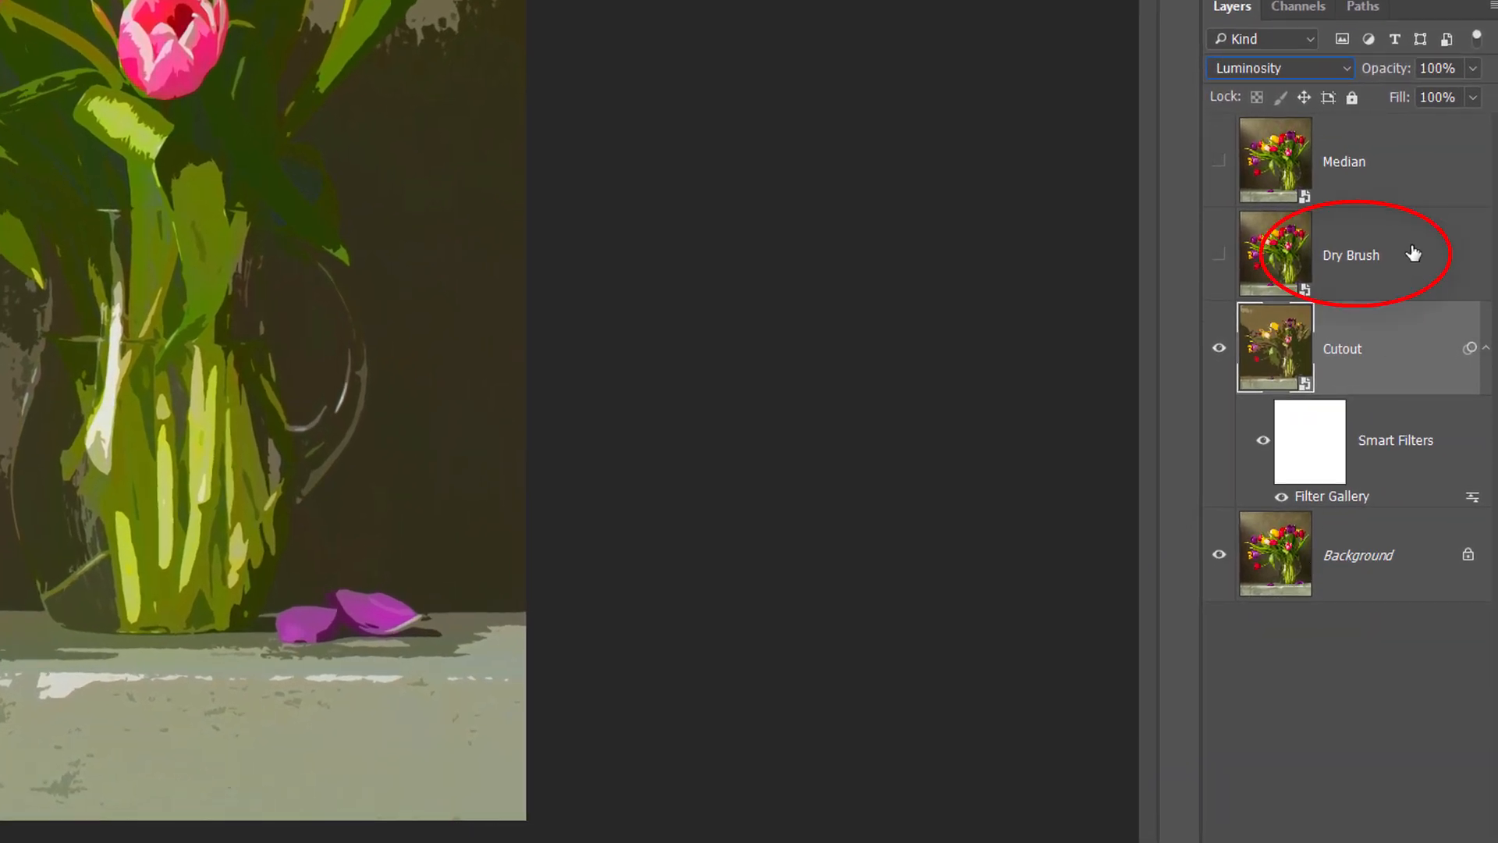
click(1413, 252)
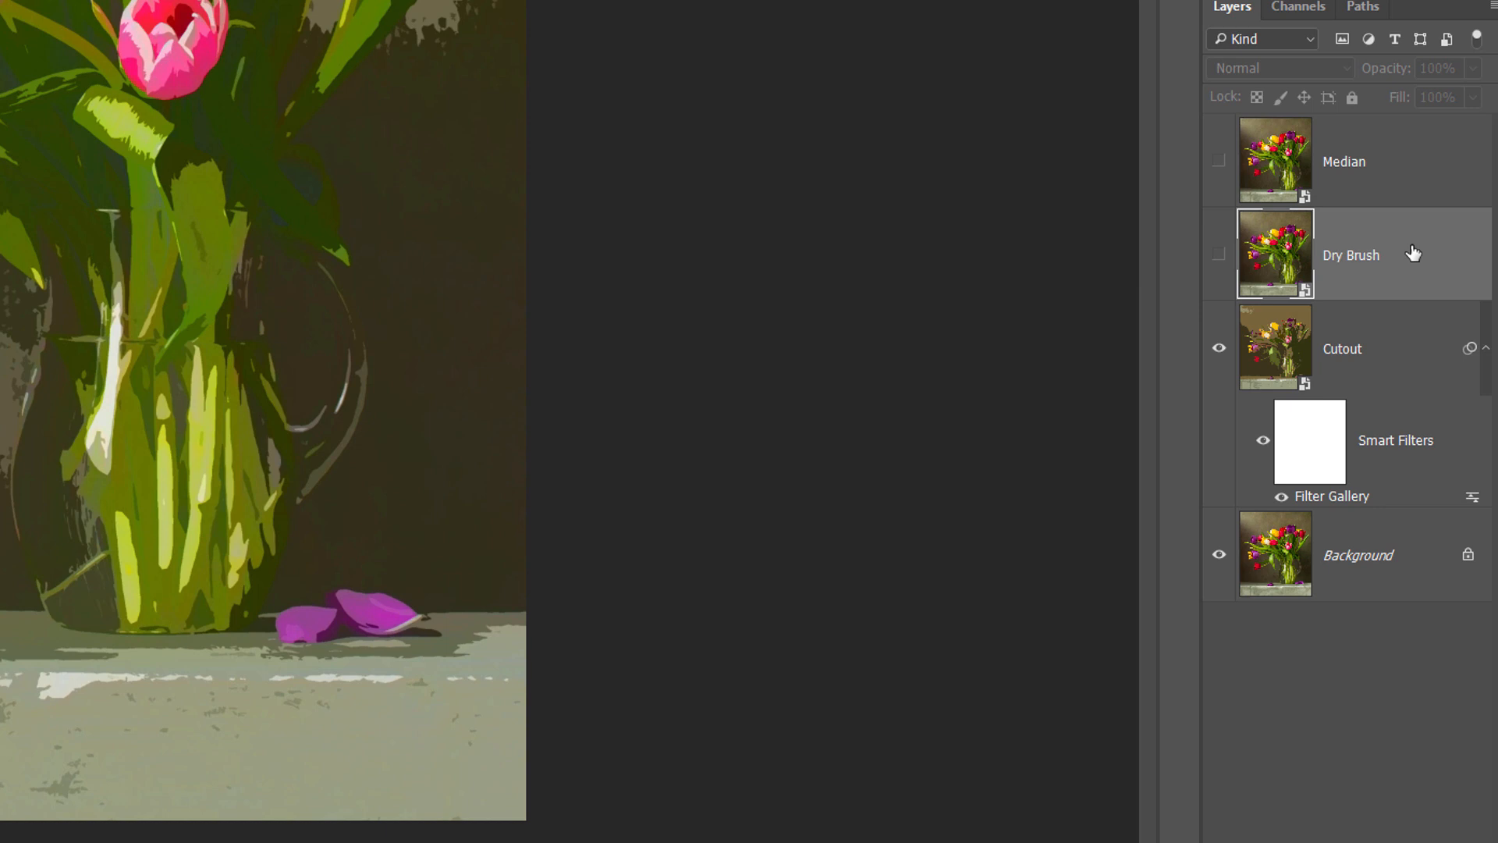
click(1219, 260)
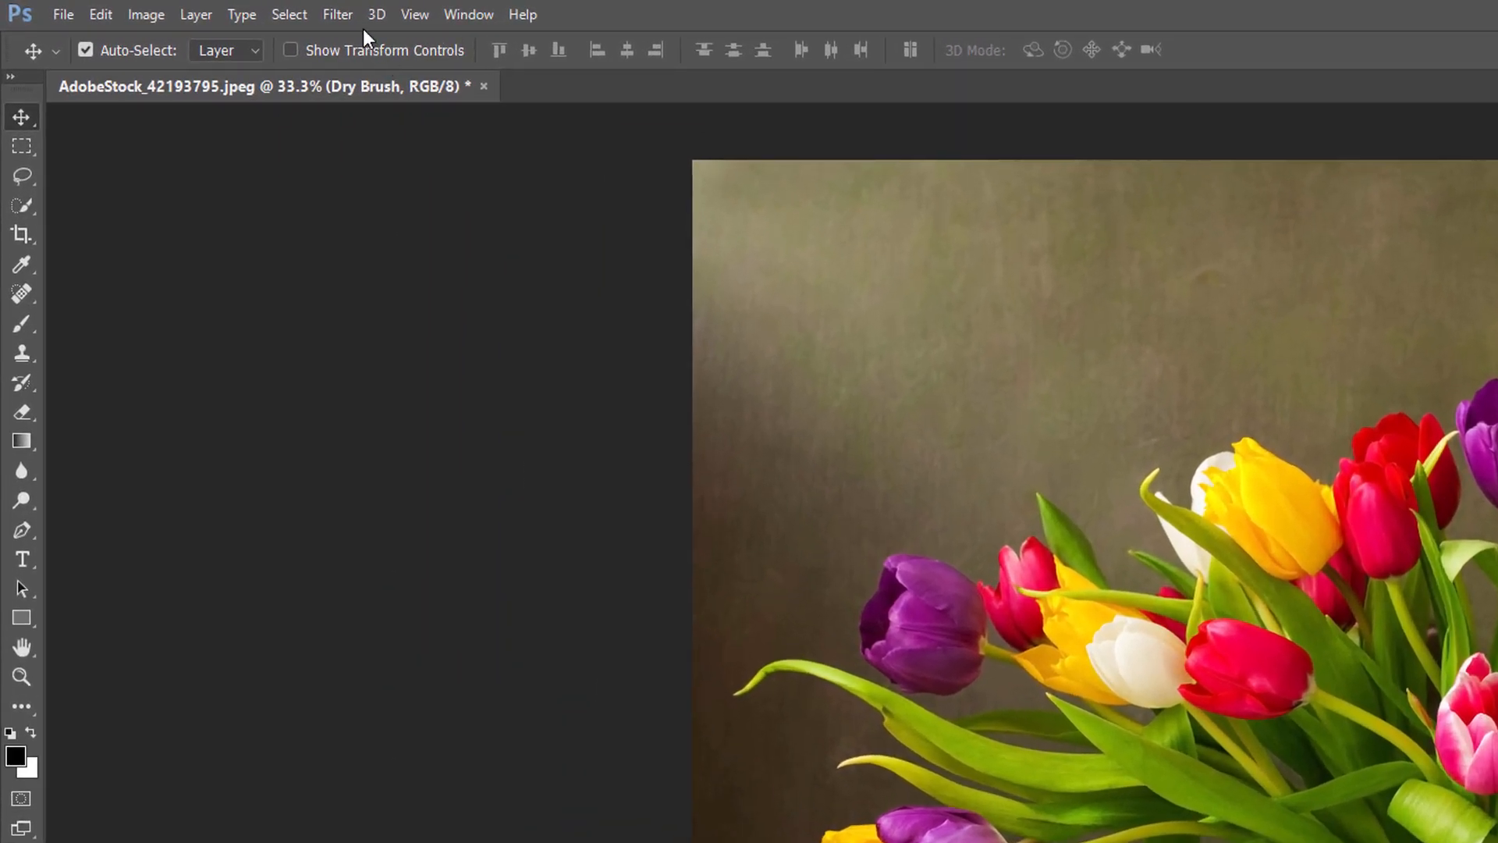
Step: Apply the artistic Dry Brush filter to the Dry Brush layer with brush size 10, brush detail 10 and texture 3
click(354, 17)
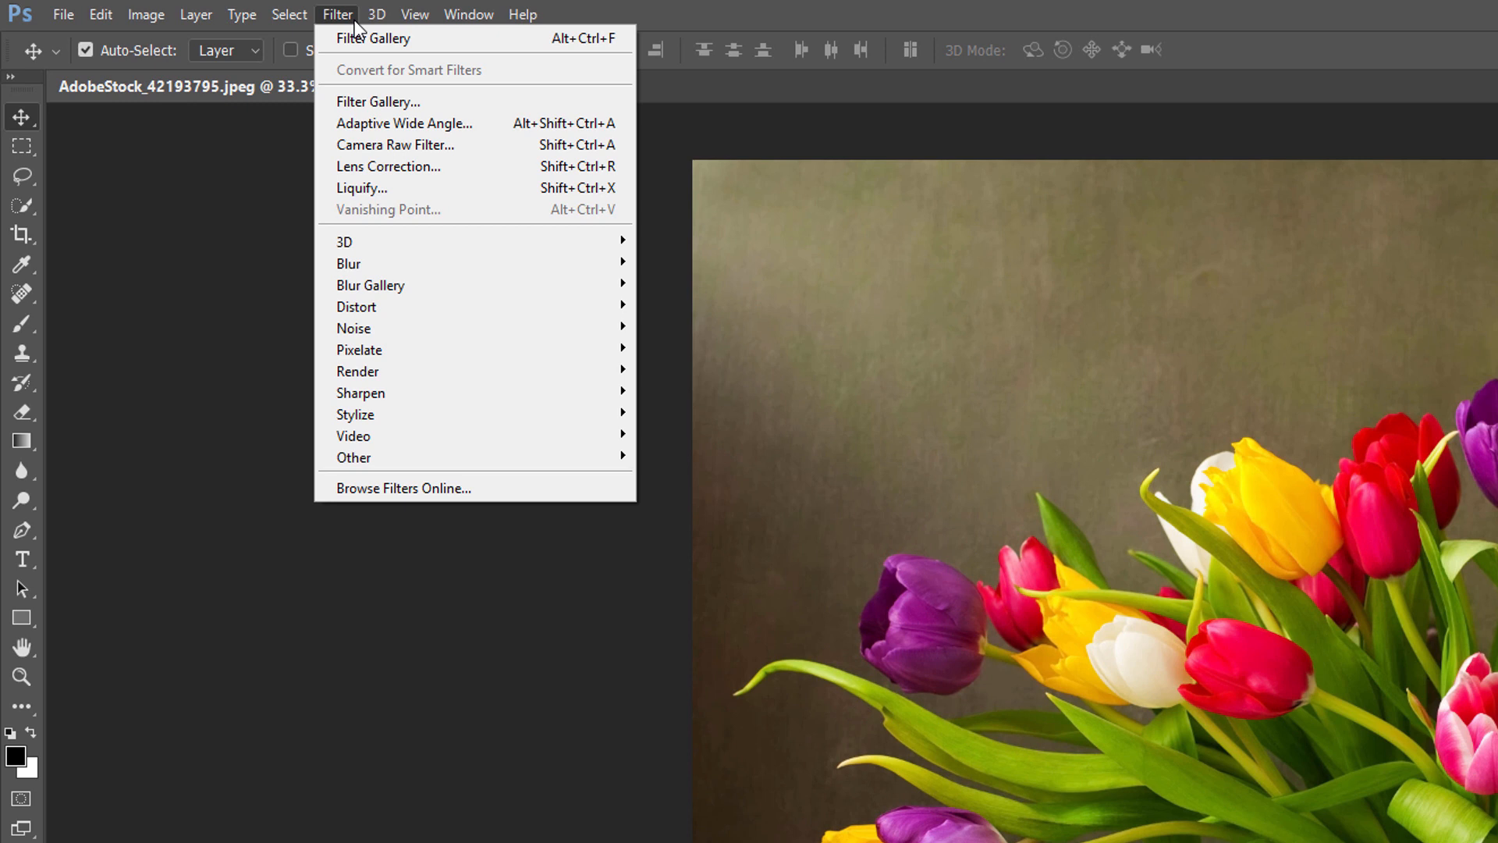
click(431, 35)
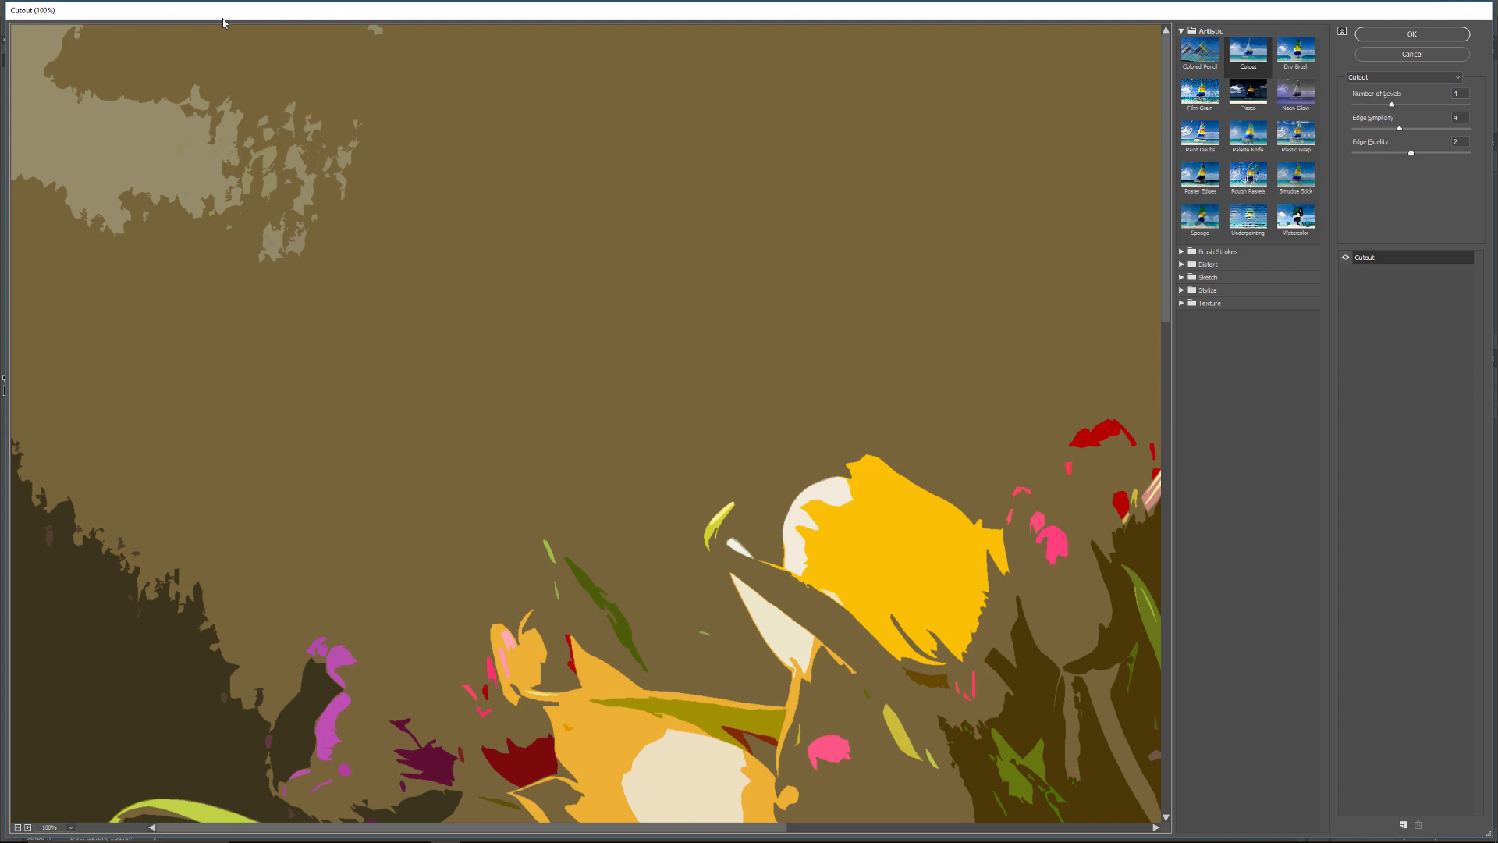
key(ctrl+0)
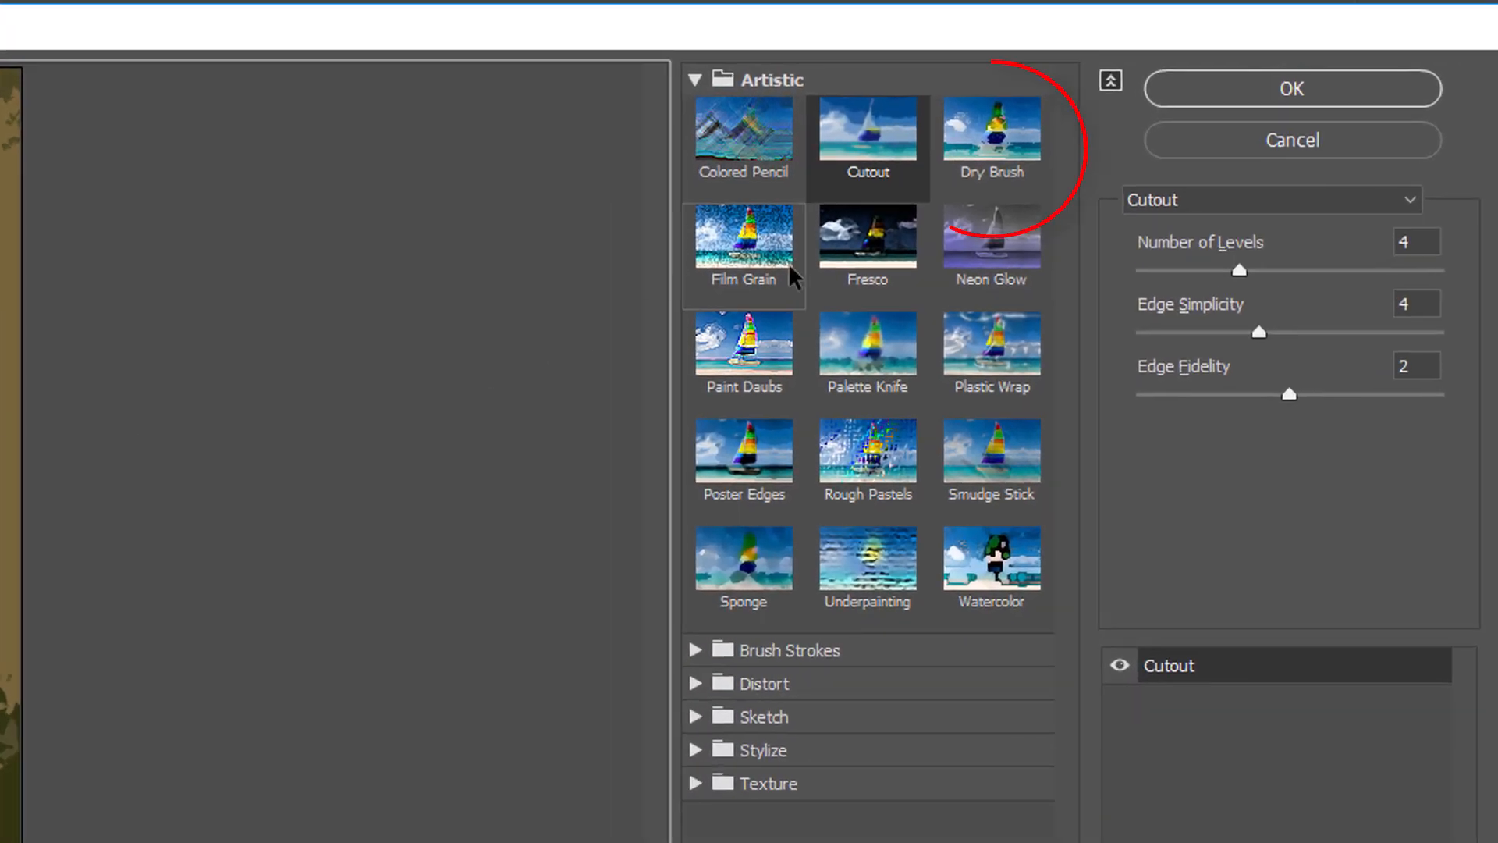
click(1017, 139)
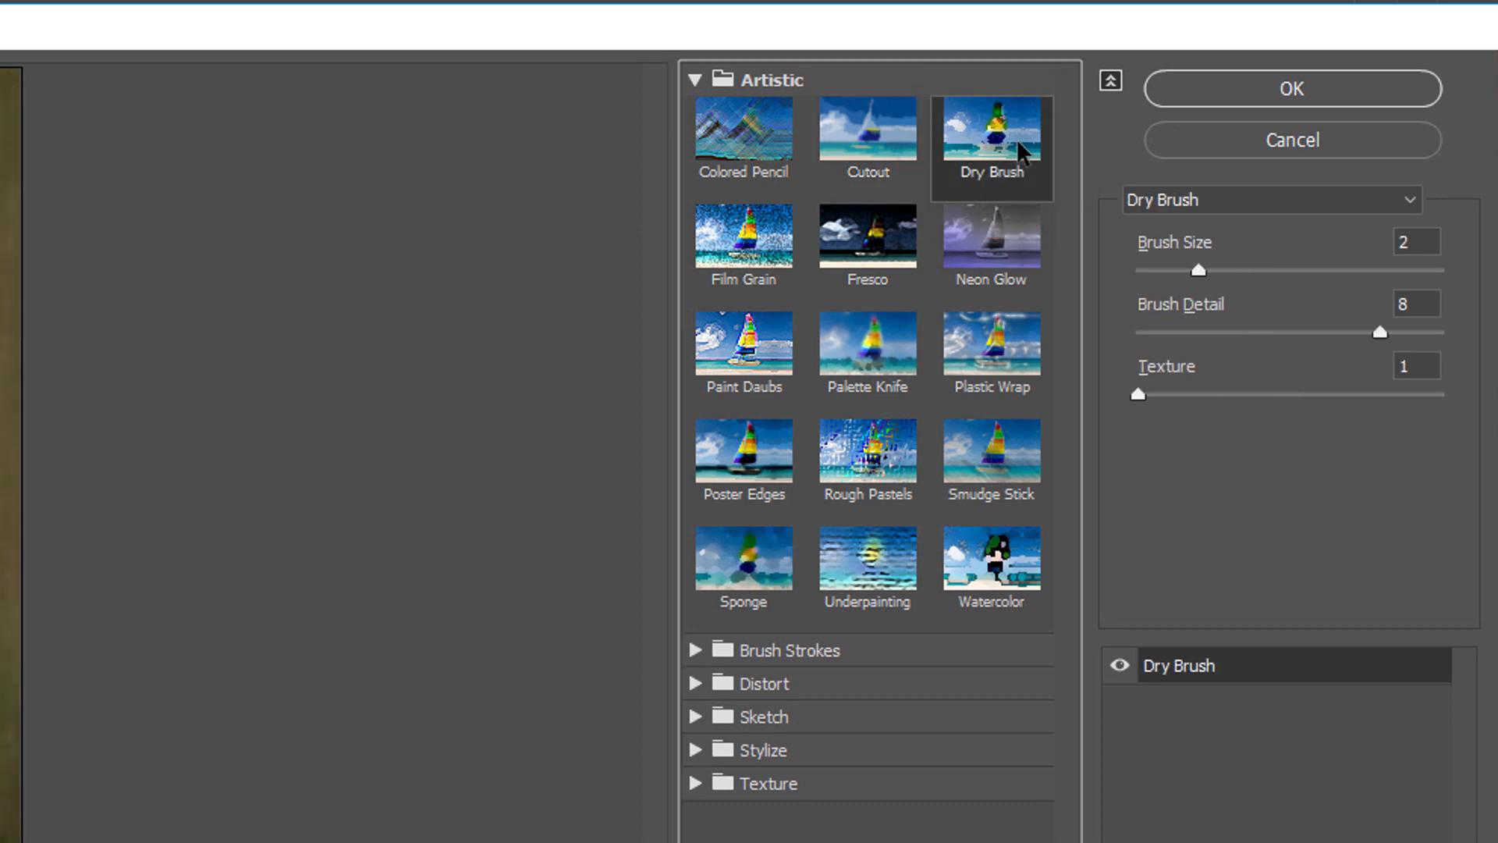
click(1421, 240)
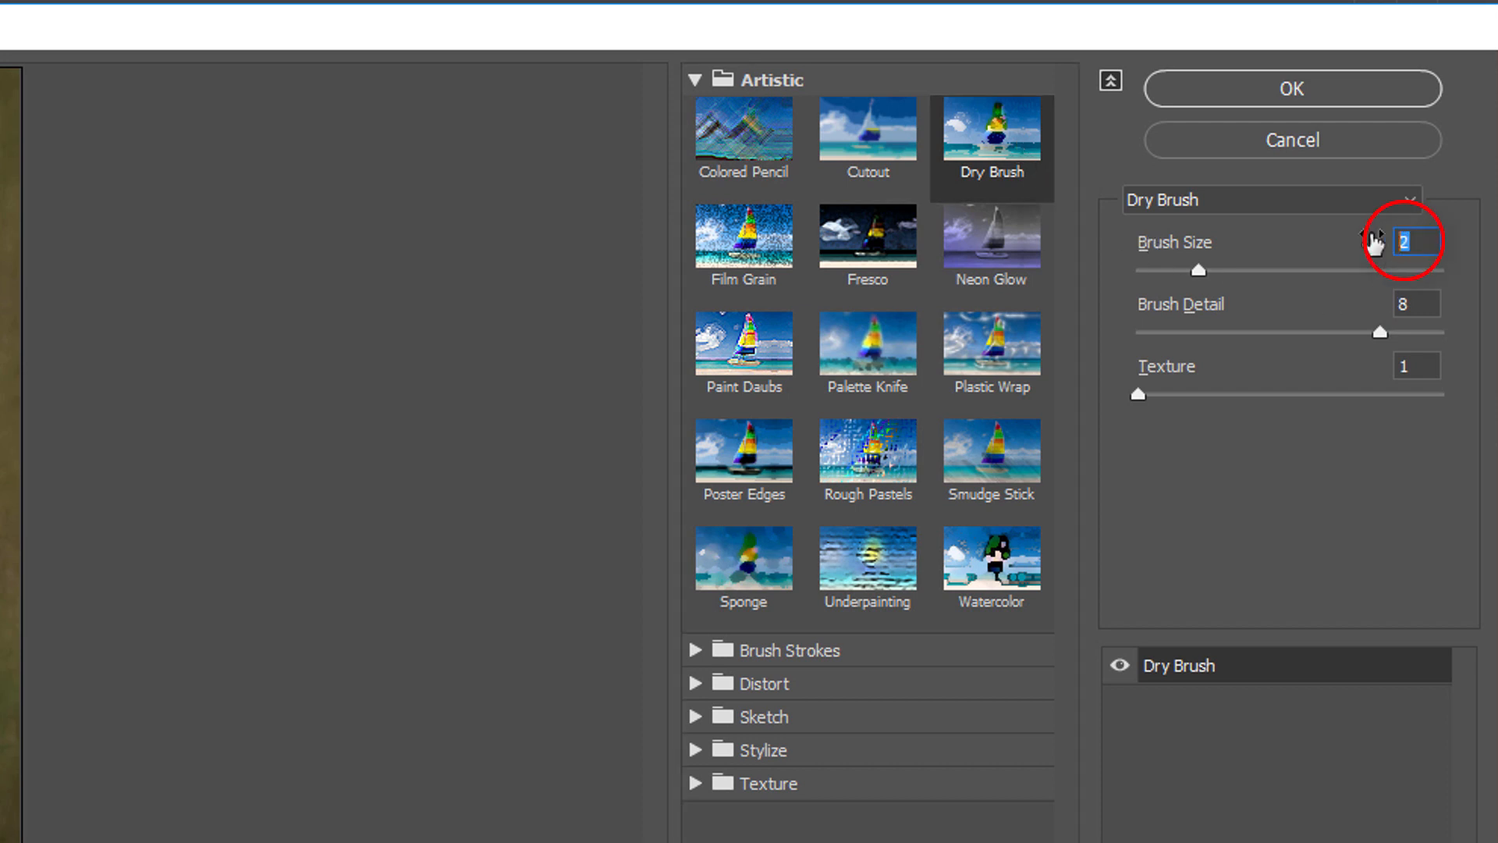
text(10)
click(1414, 304)
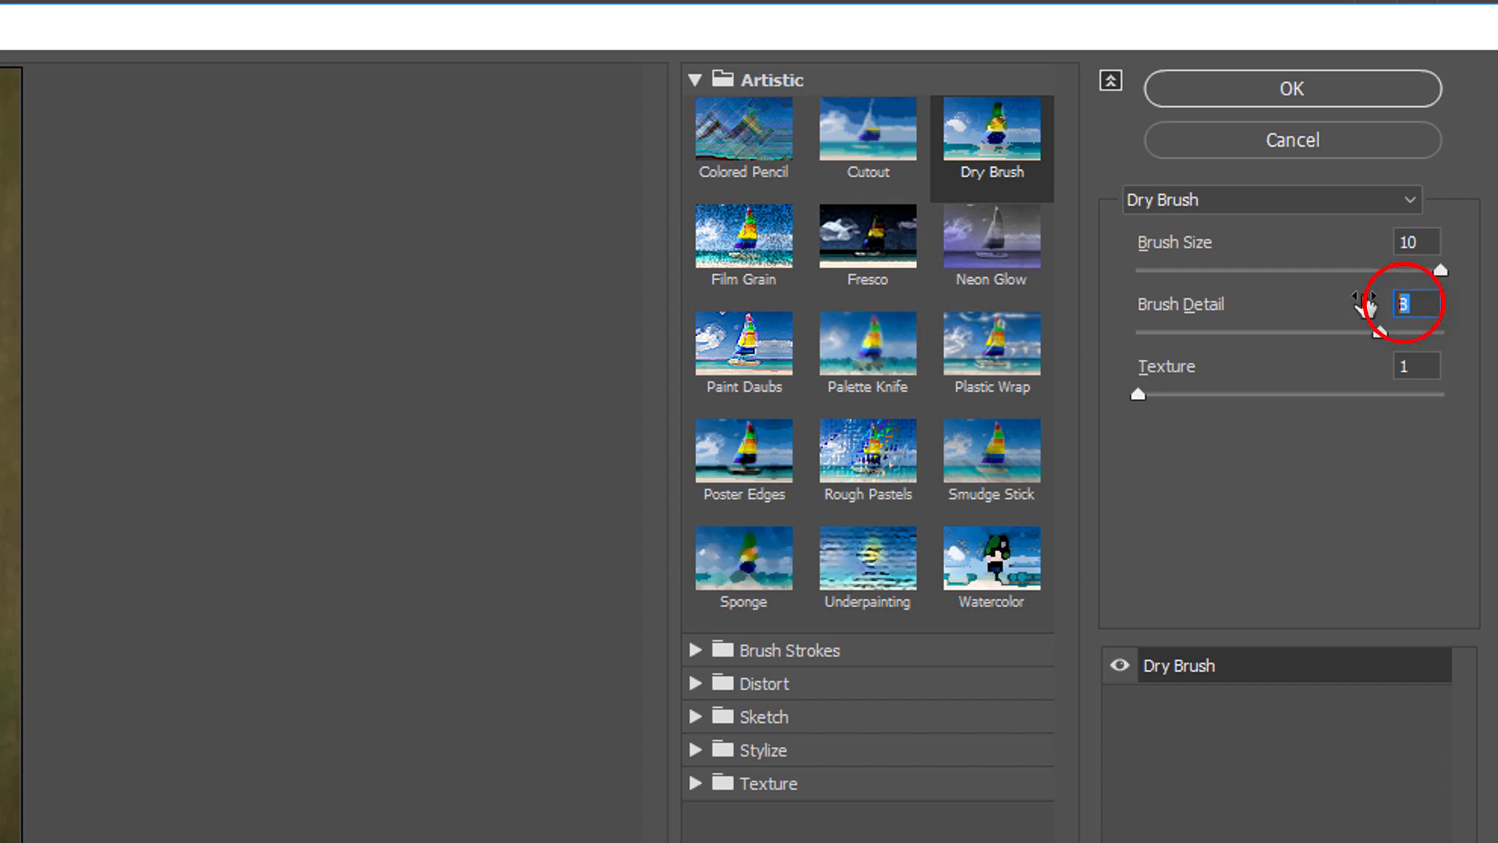
text(10)
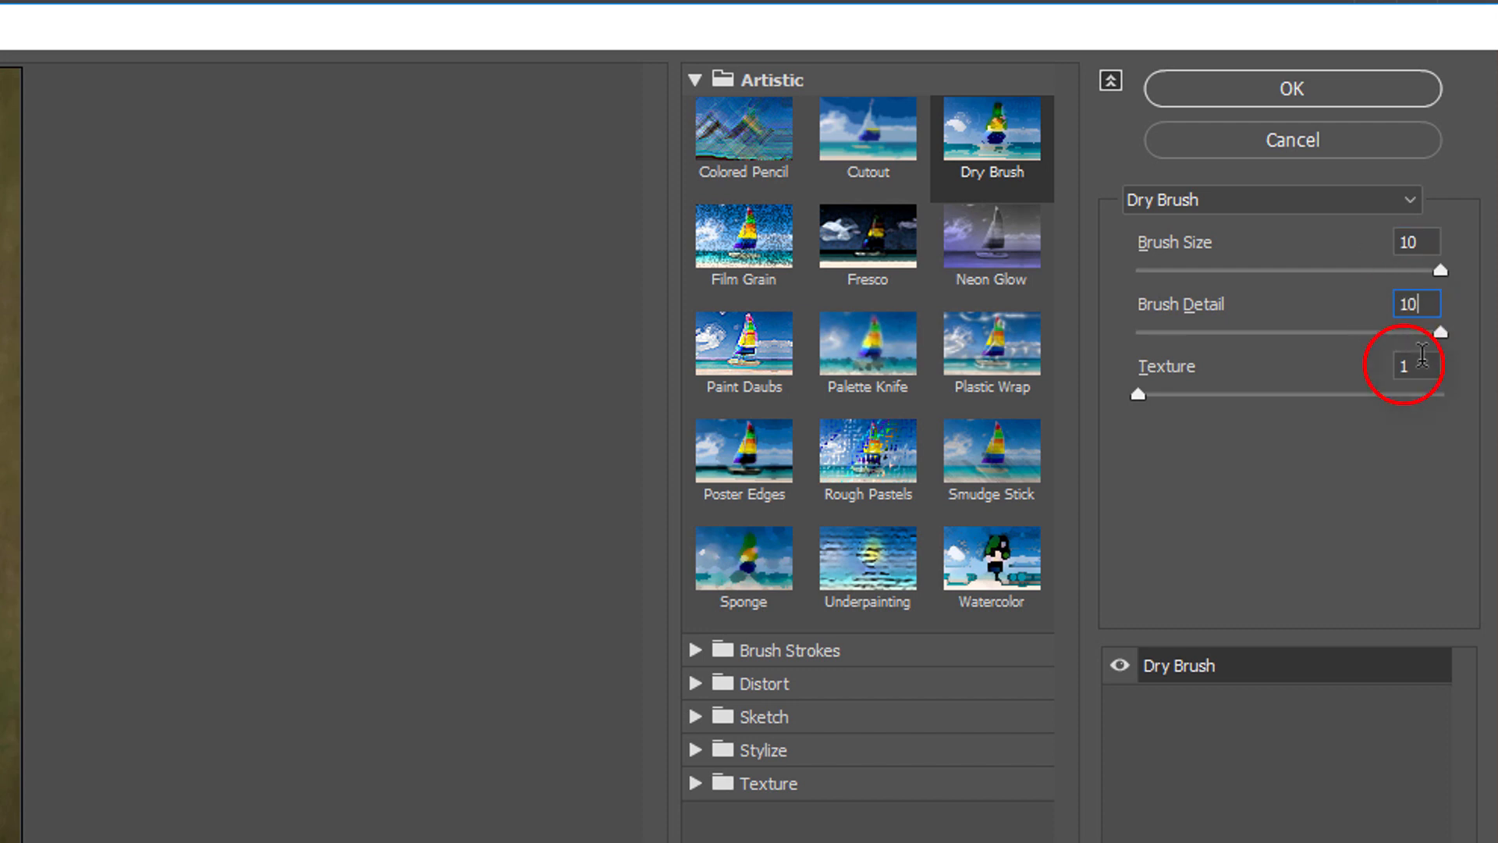
drag(1426, 368, 1350, 376)
text(3)
click(1324, 98)
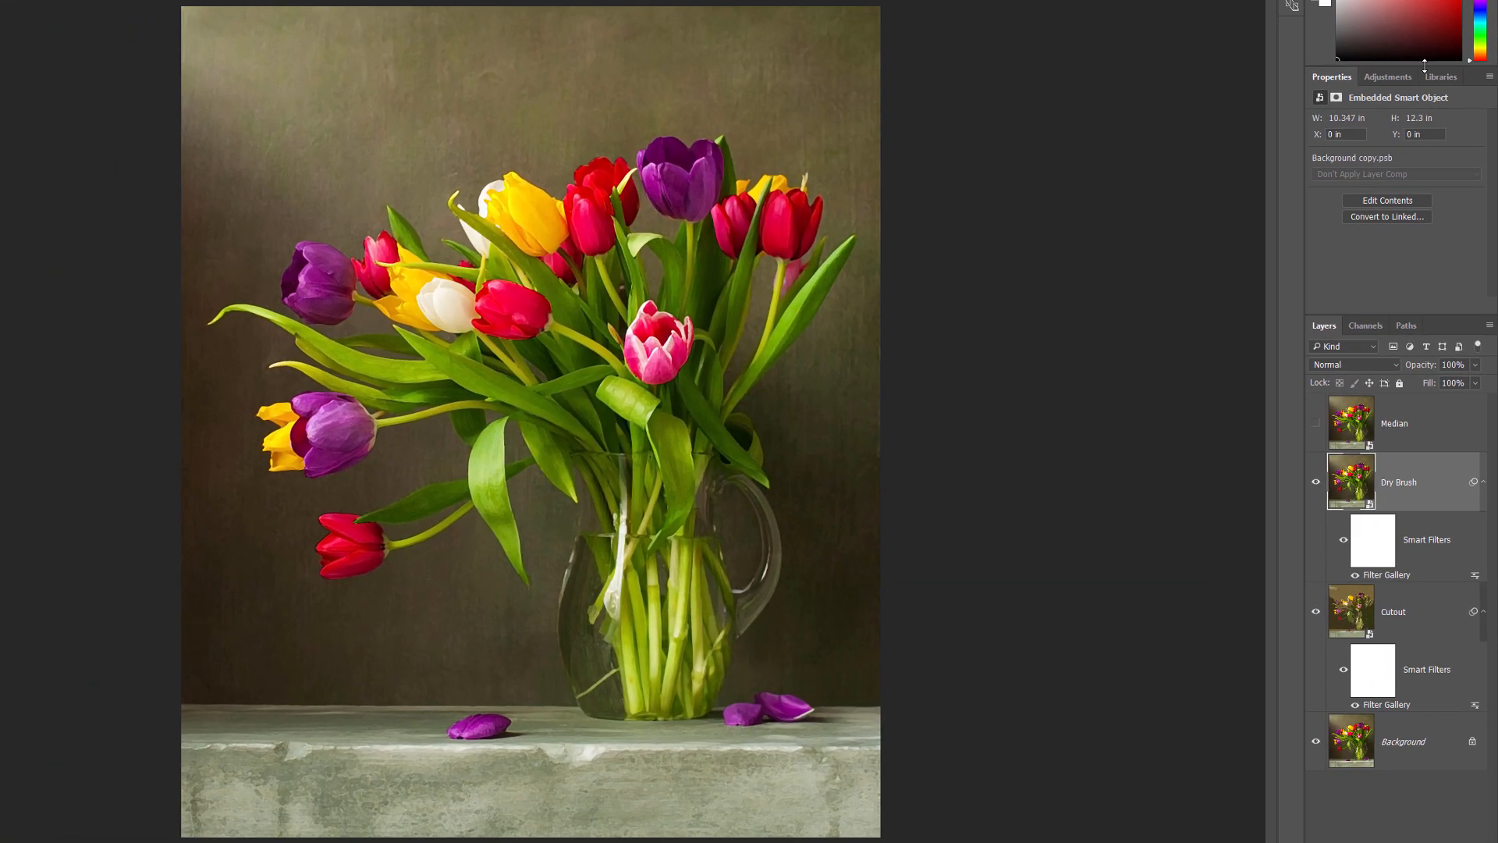
Step: Set the Dry Brush layer's blend mode to Screen
click(1392, 364)
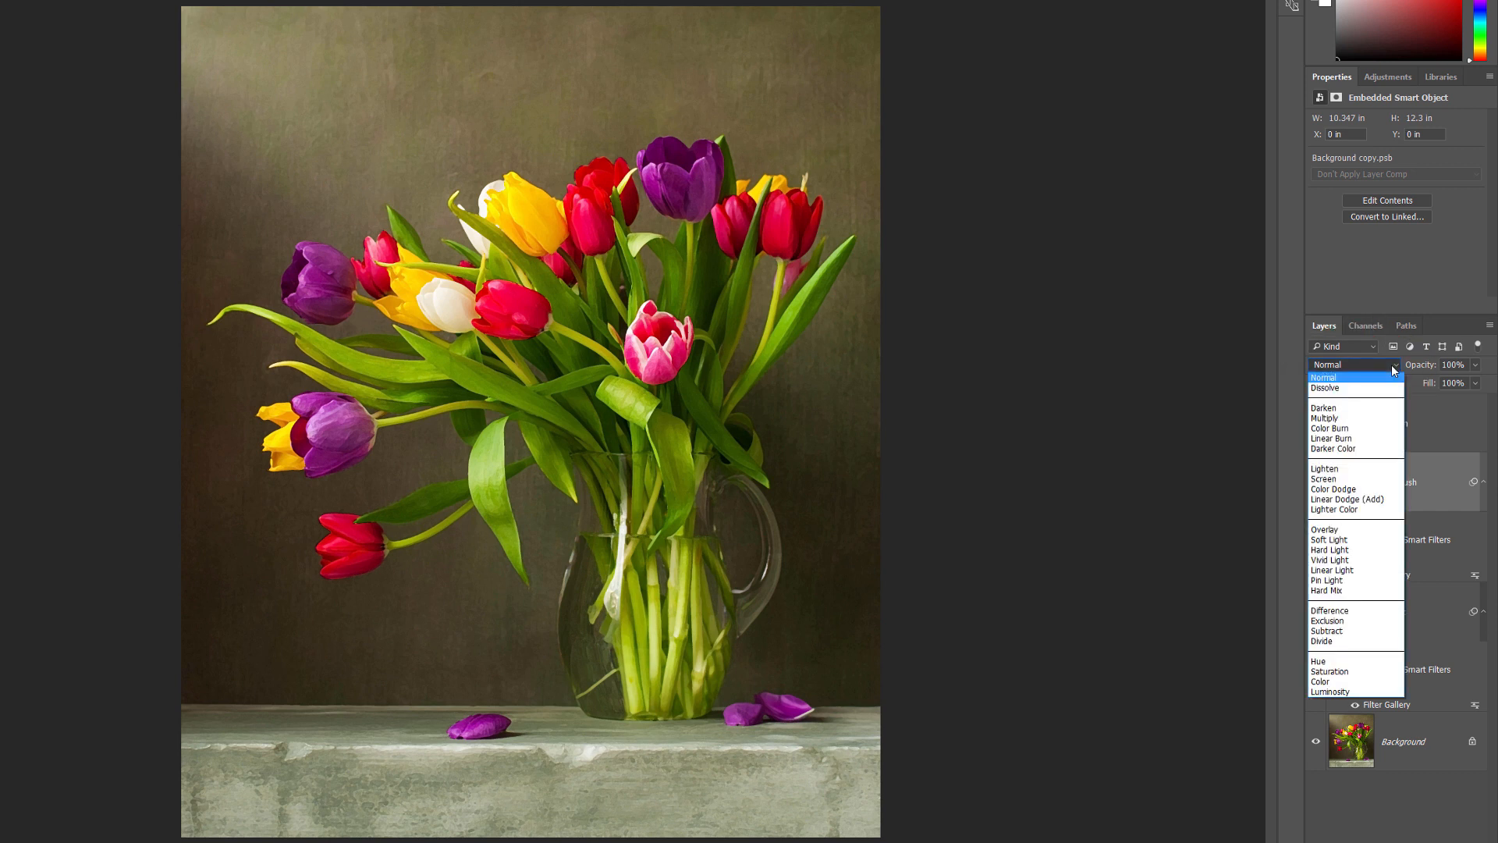
click(1355, 479)
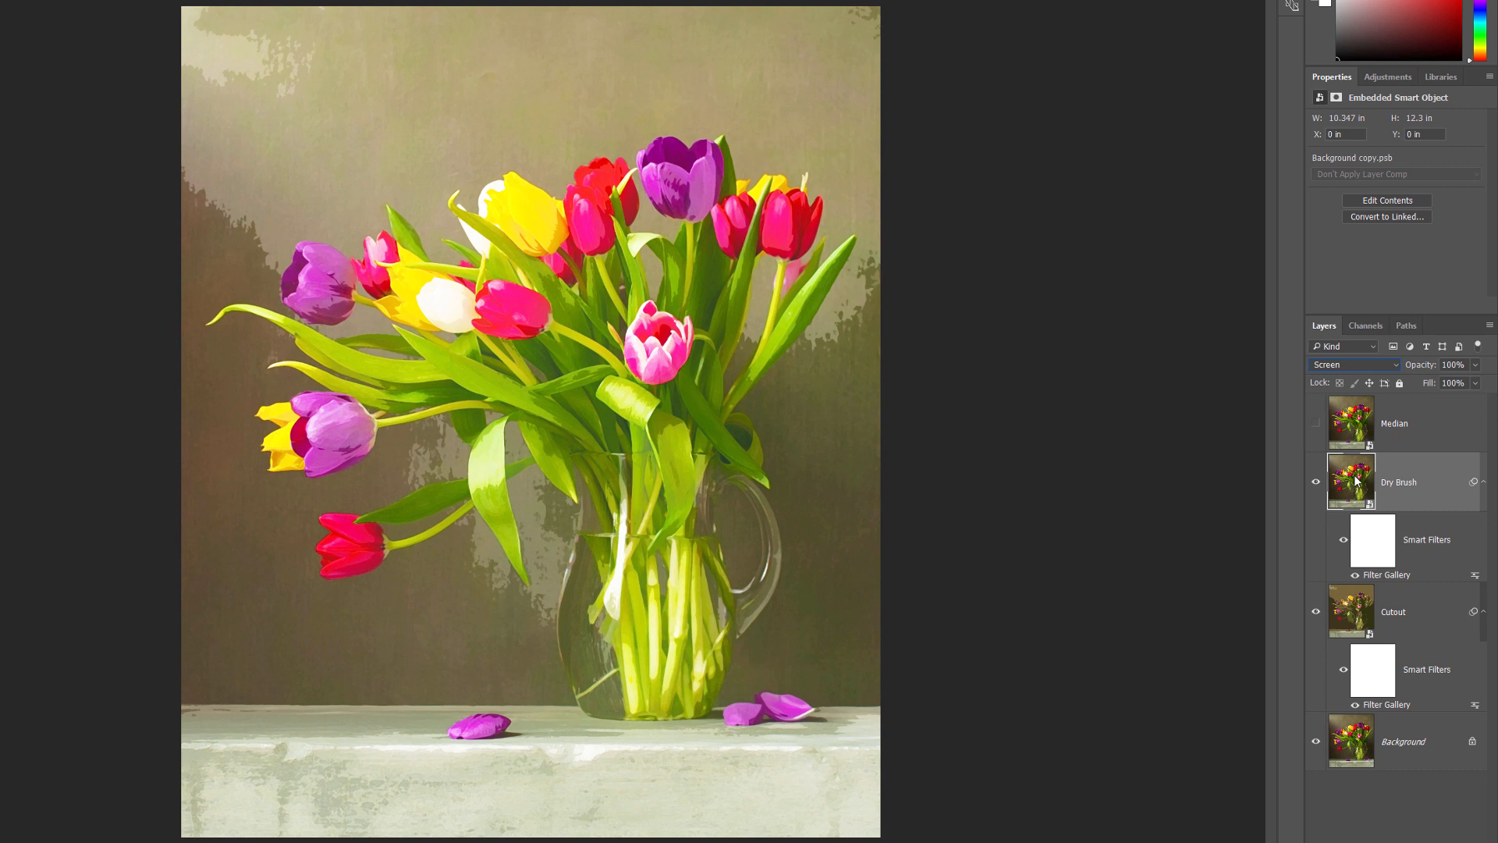
Step: Try the Lighten blend mode on the Dry Brush layer and return it to Screen
click(1371, 368)
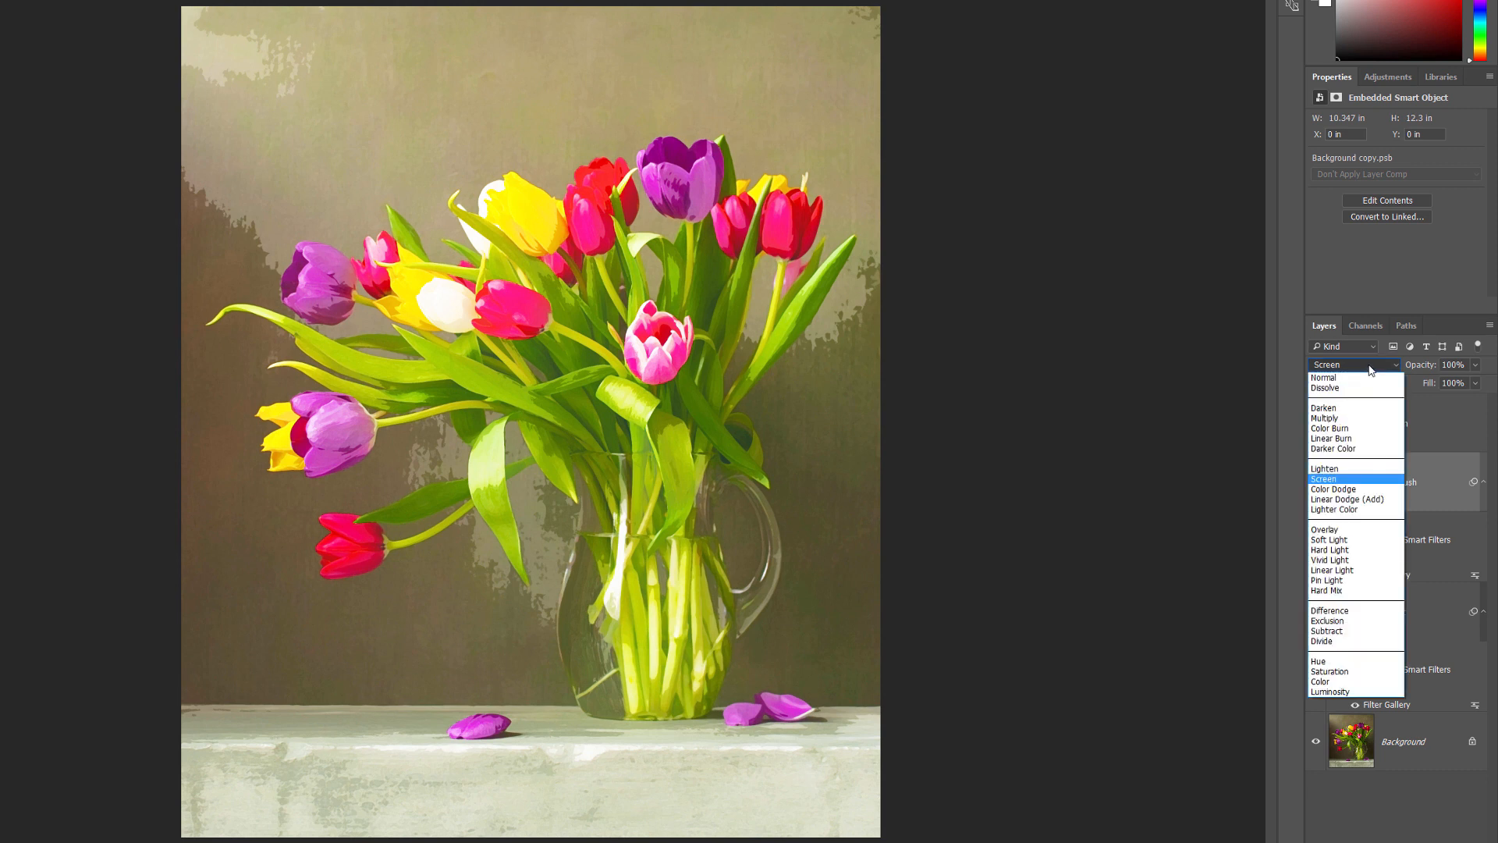
click(1352, 470)
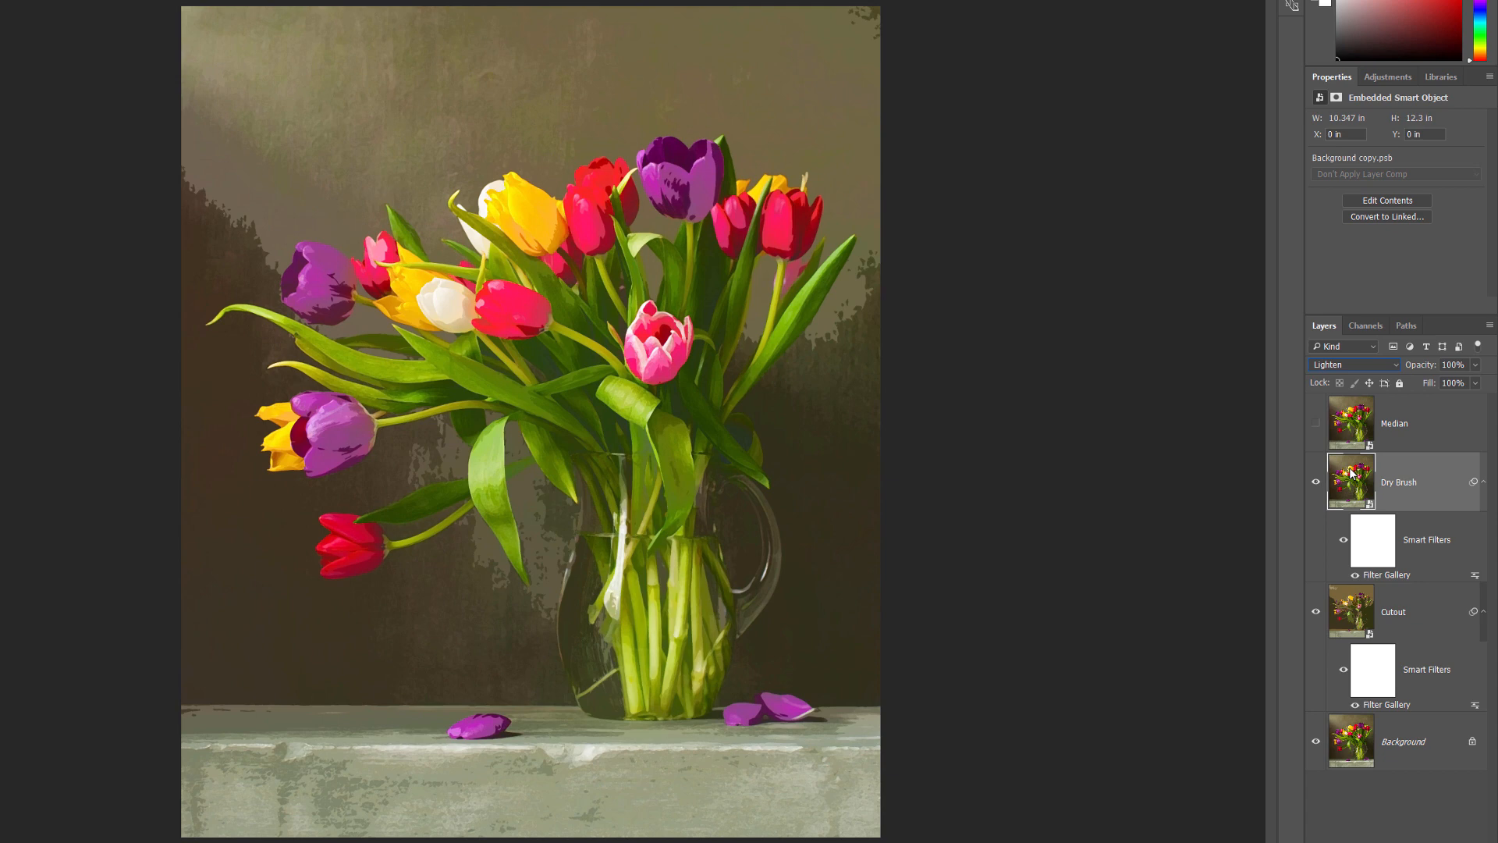
click(1363, 369)
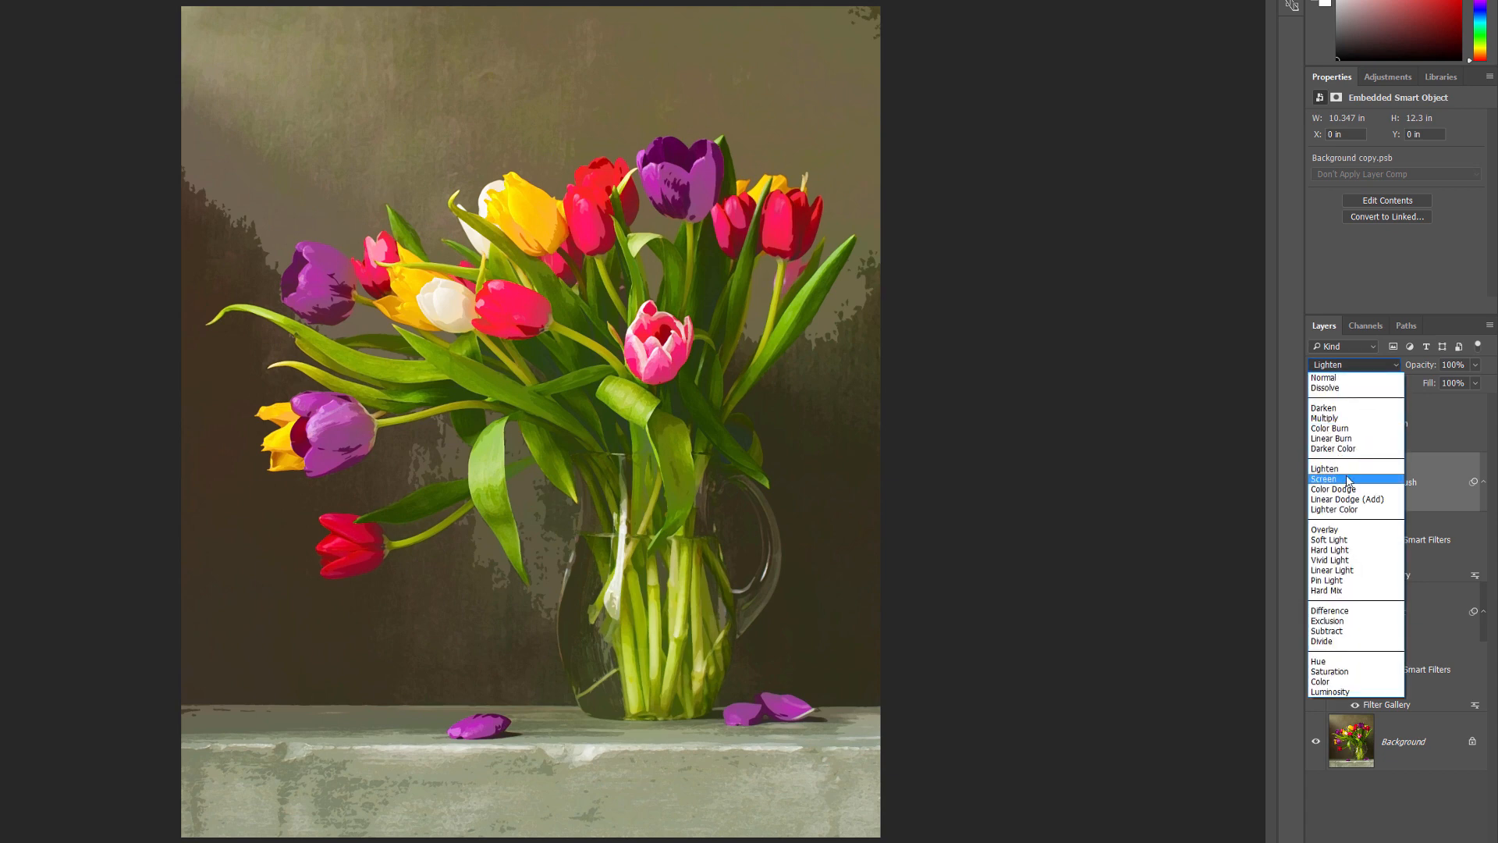
click(1348, 480)
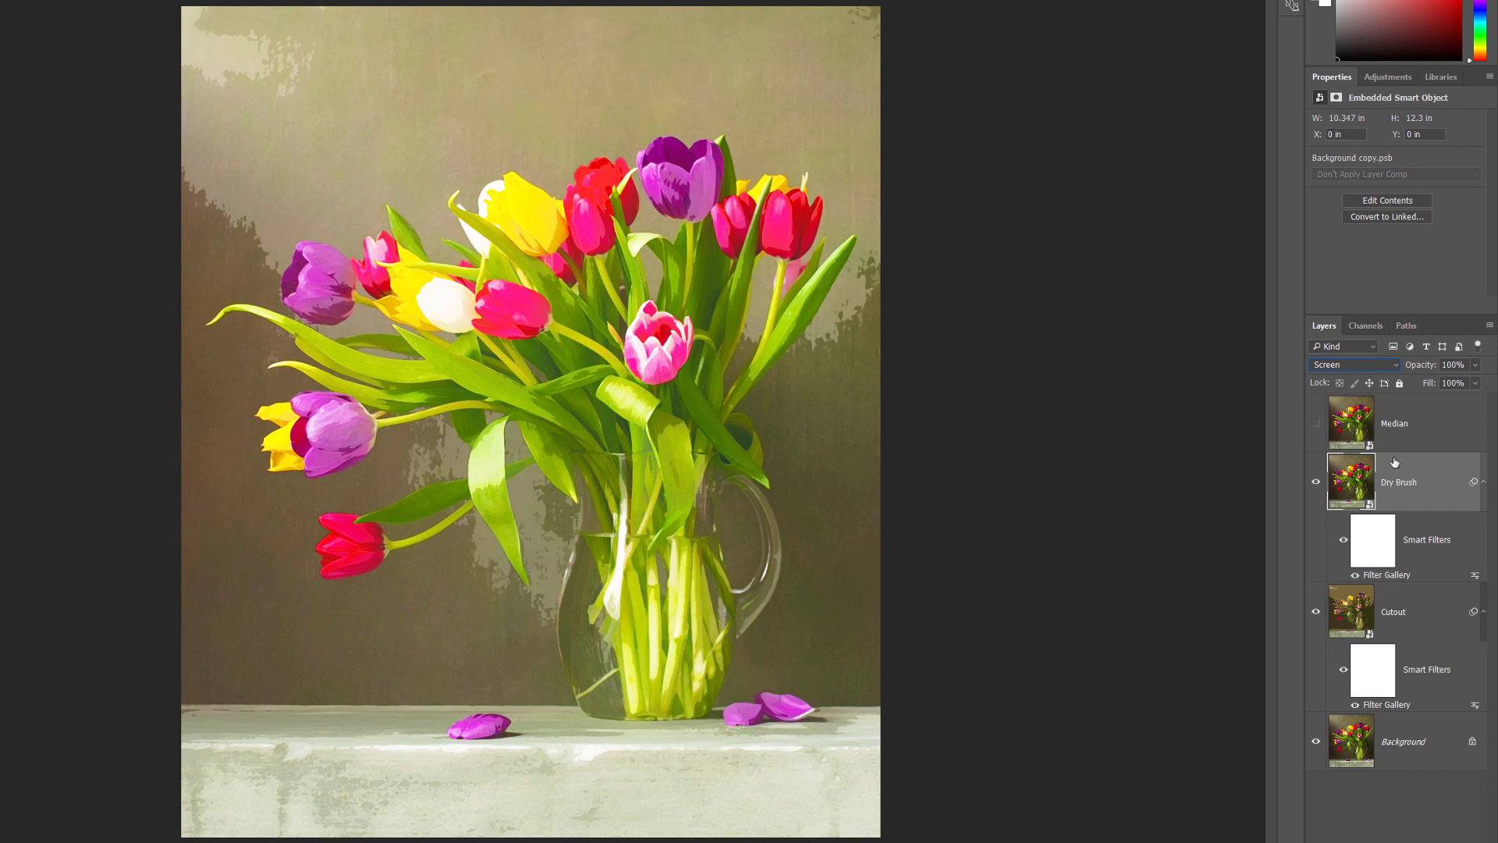
Step: Select and show the Median layer, and apply the Median noise filter to it with a radius of 12 pixels
click(1426, 422)
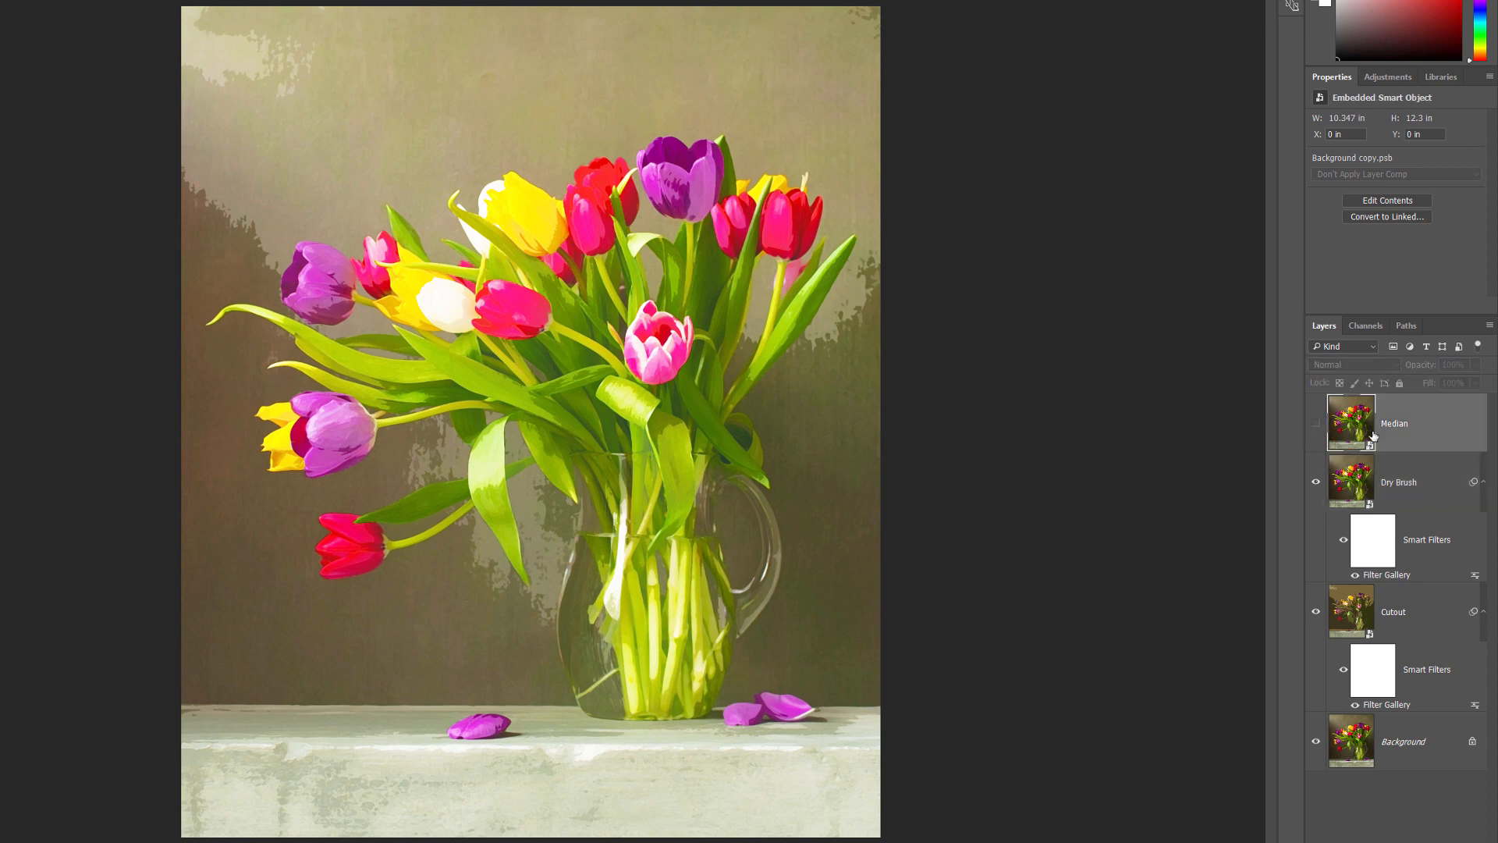
click(1316, 425)
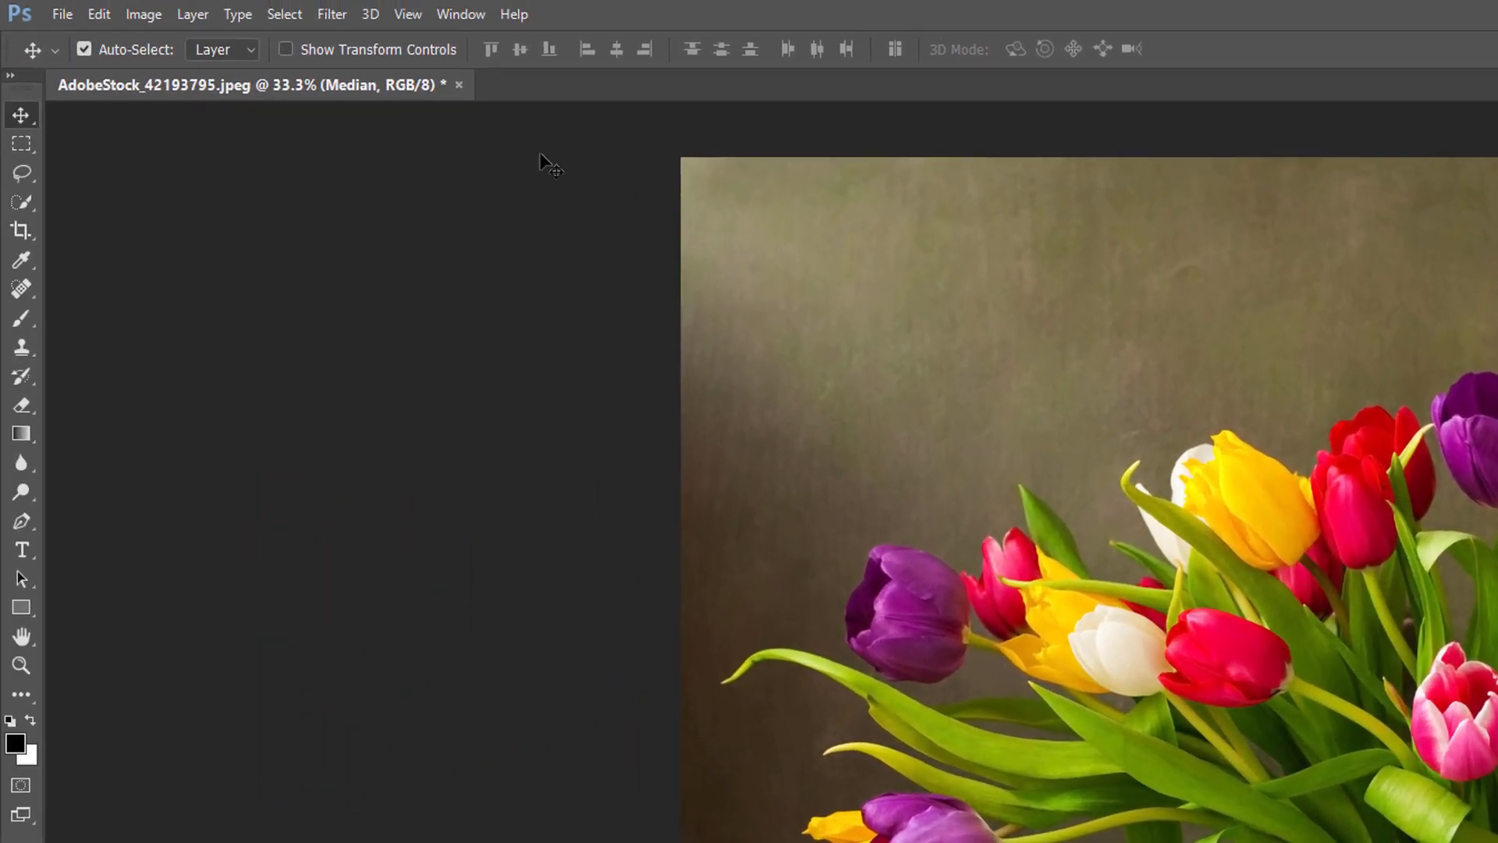
click(346, 15)
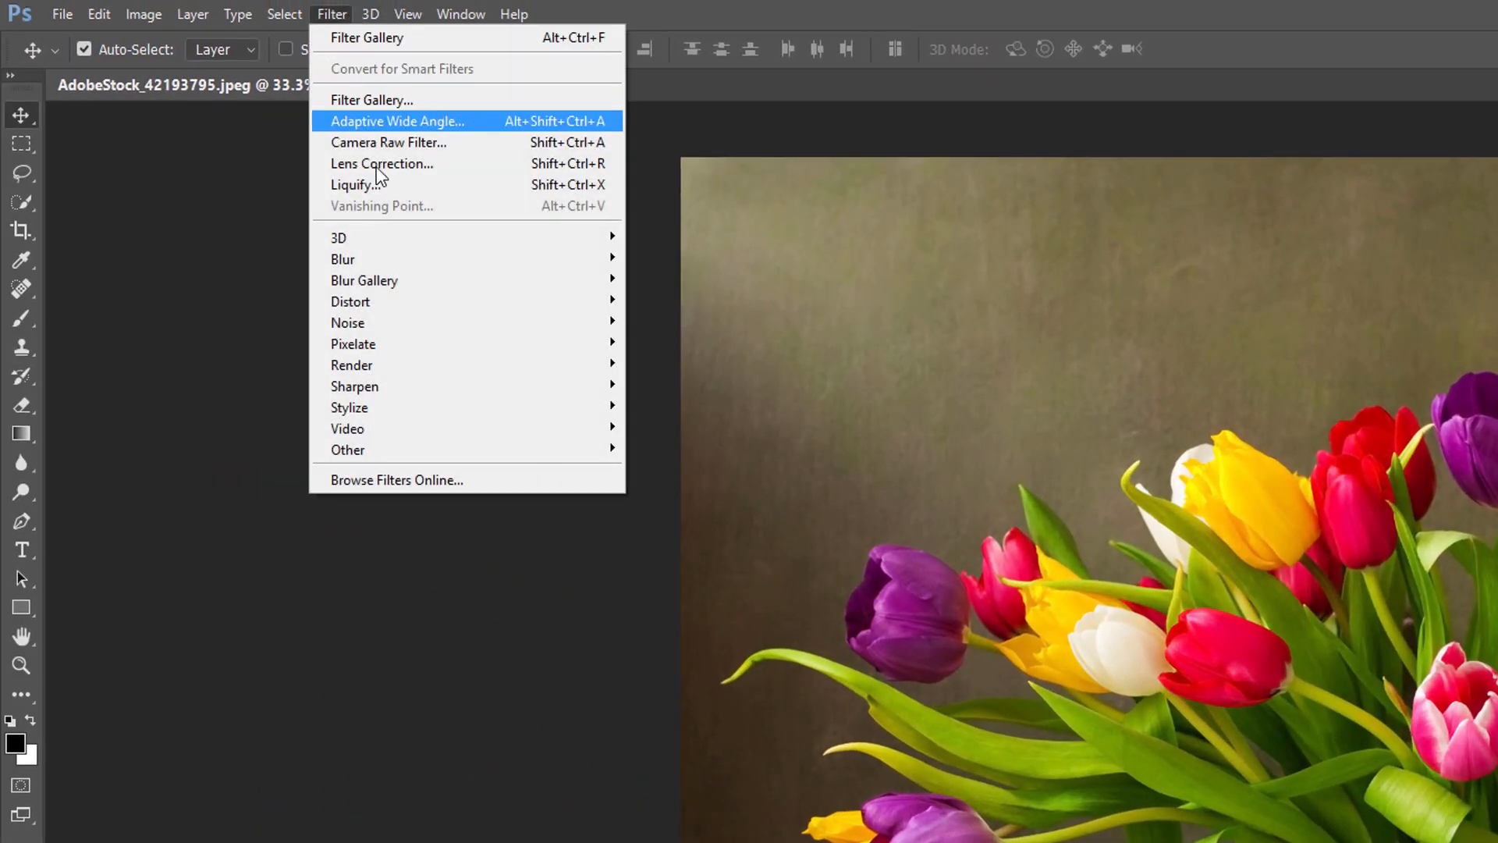
mouse_move(401, 324)
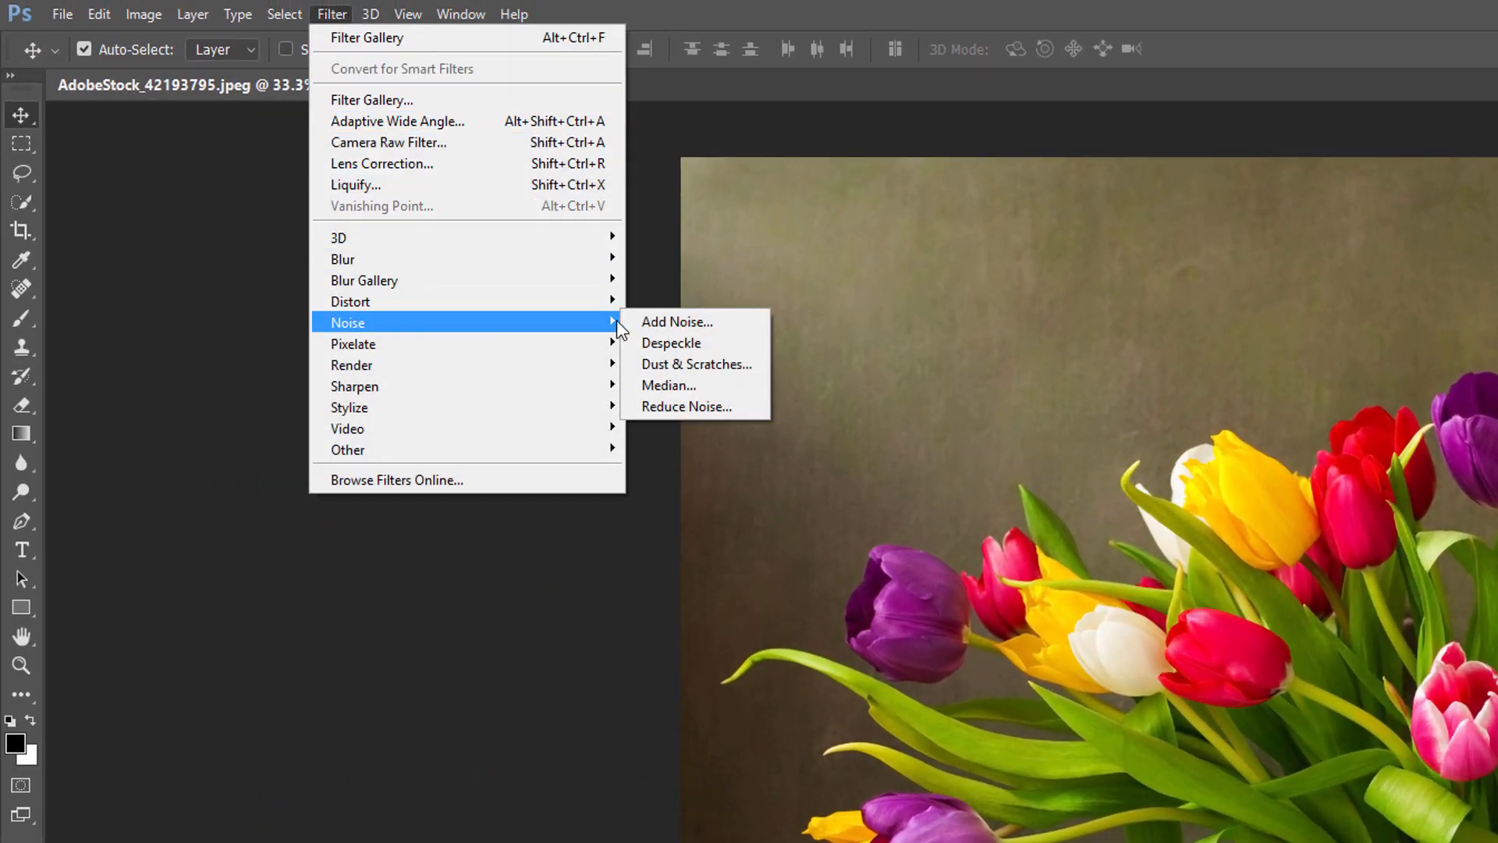
click(714, 382)
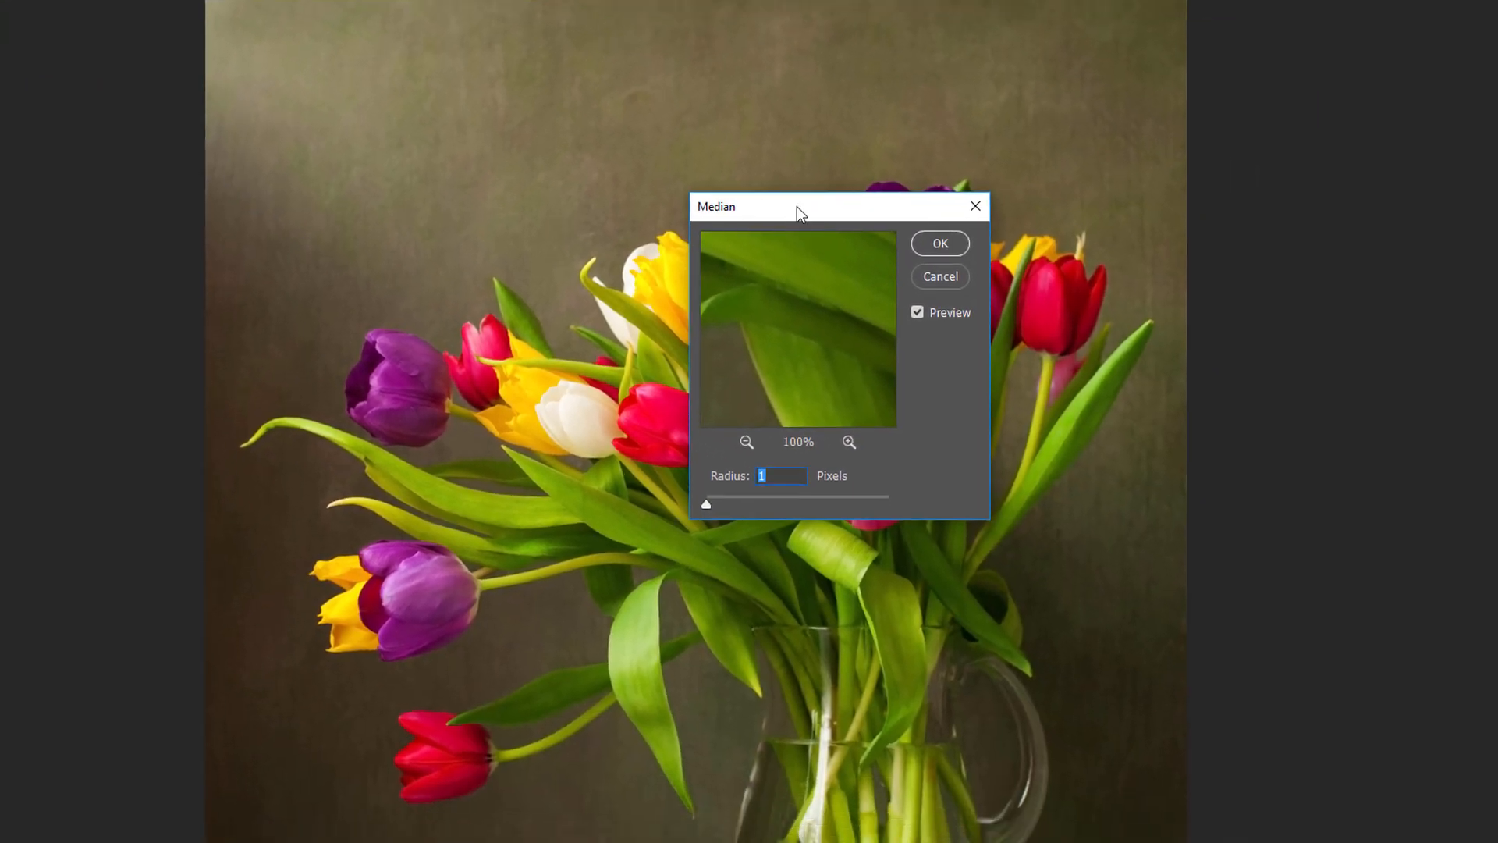
drag(796, 207, 1058, 204)
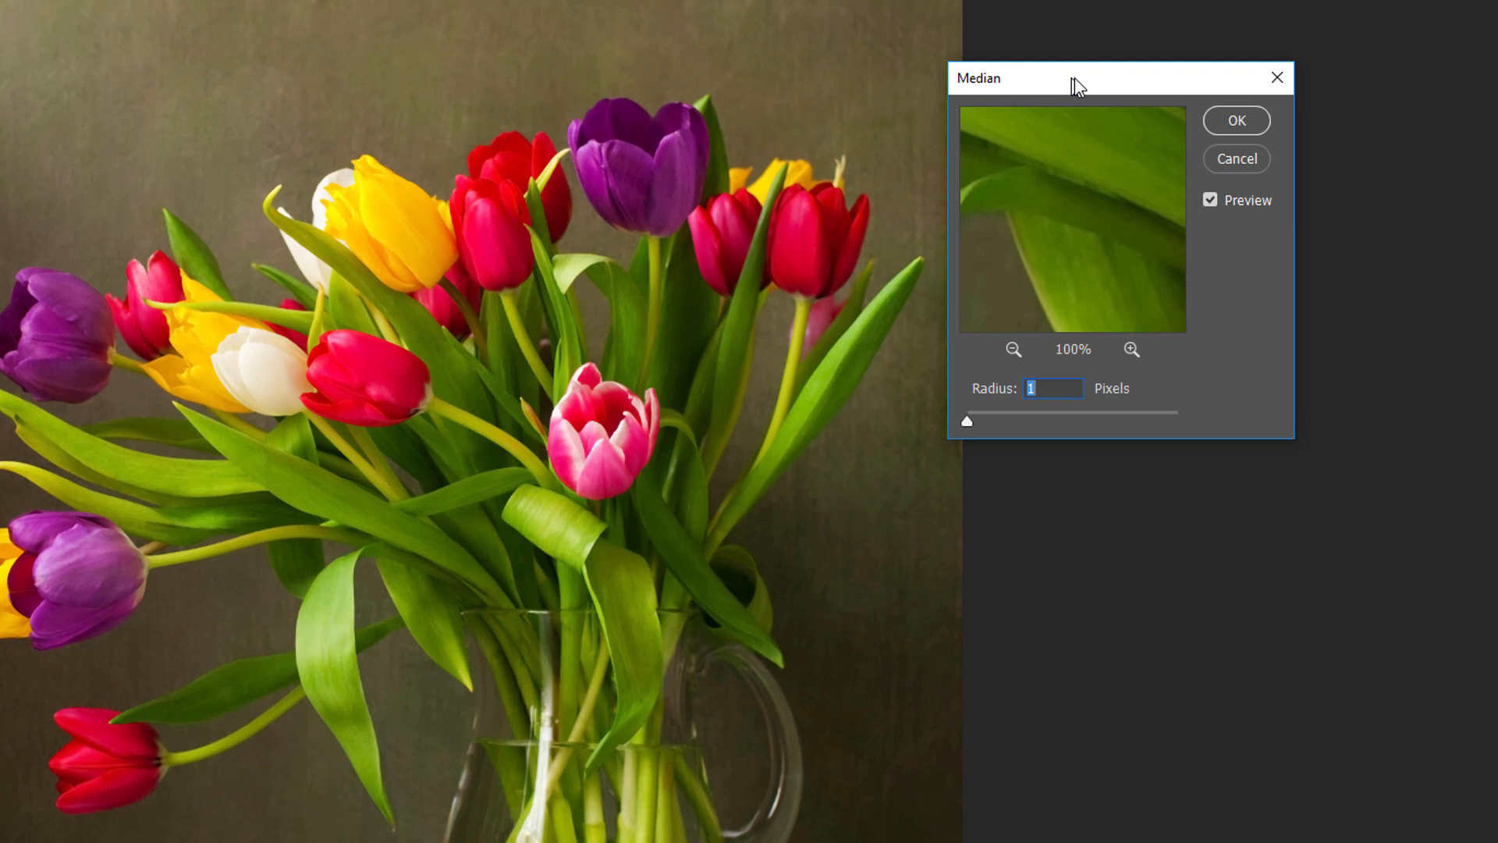
drag(1073, 78, 1097, 69)
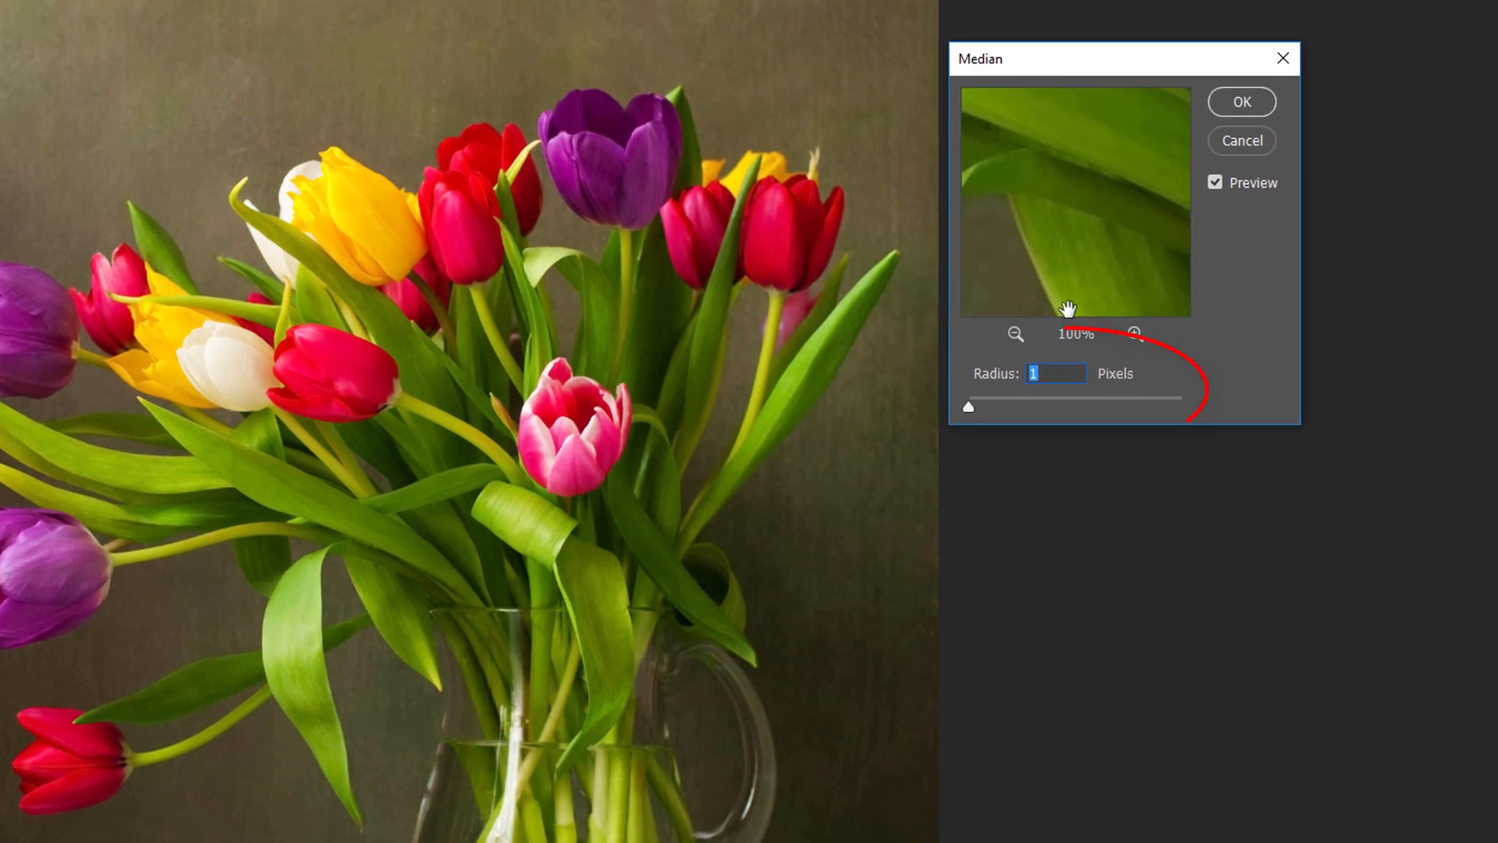
text(12)
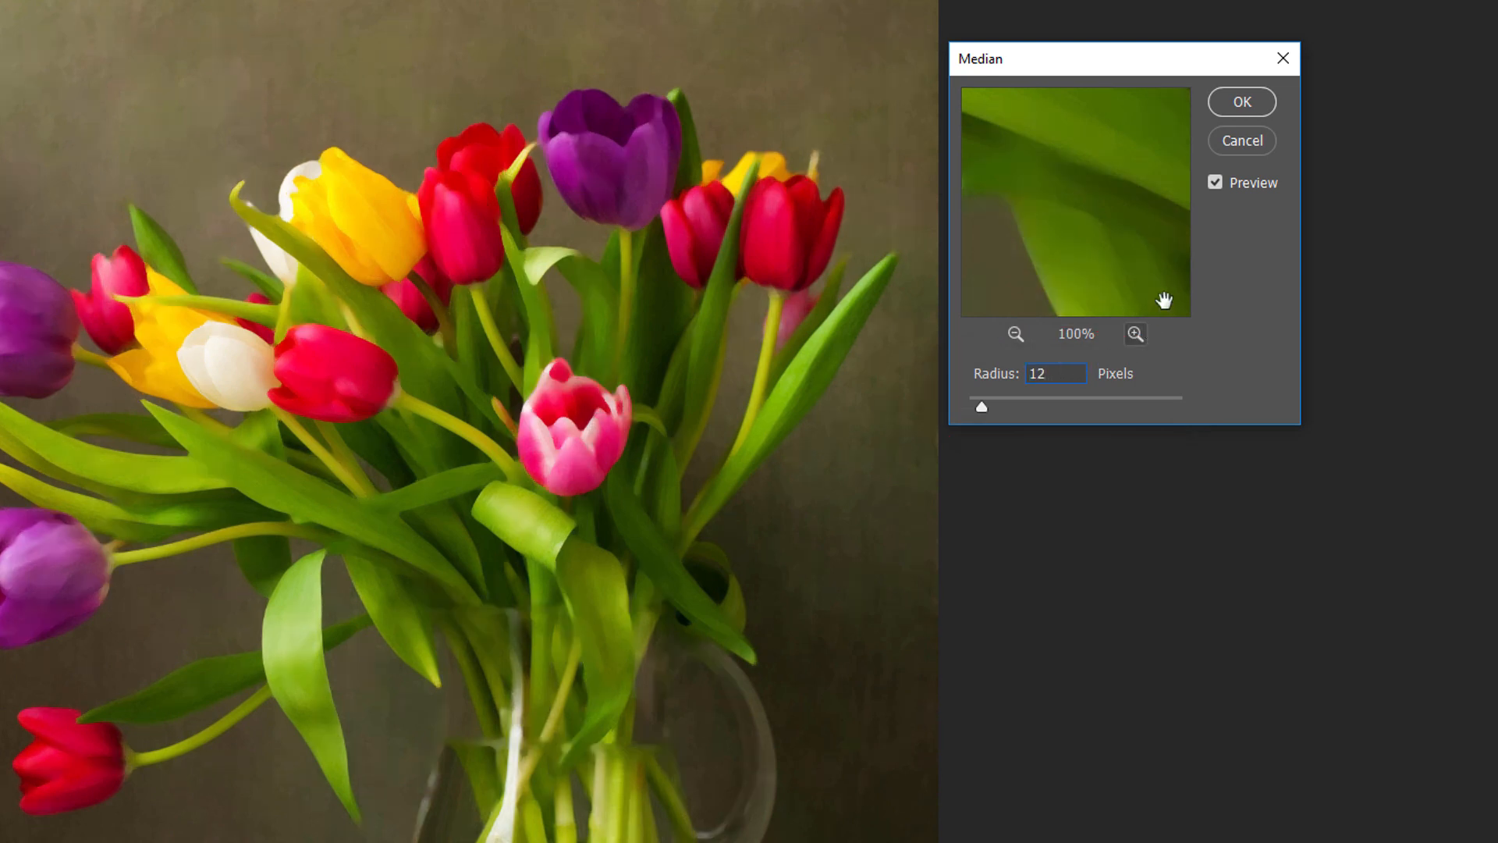
click(1258, 101)
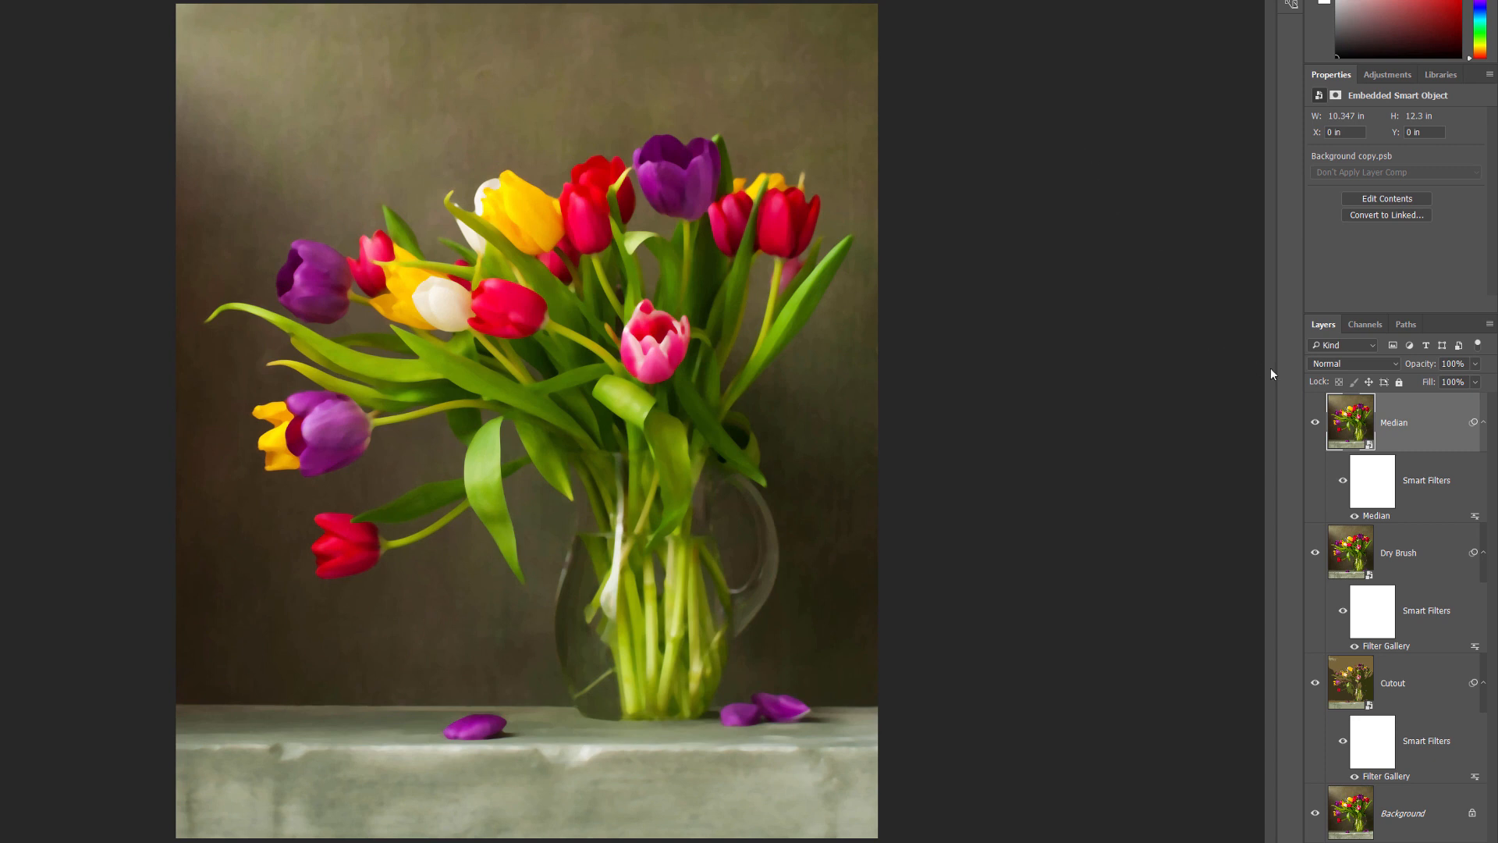
Step: Set the Median layer's blend mode to Soft Light
click(1370, 362)
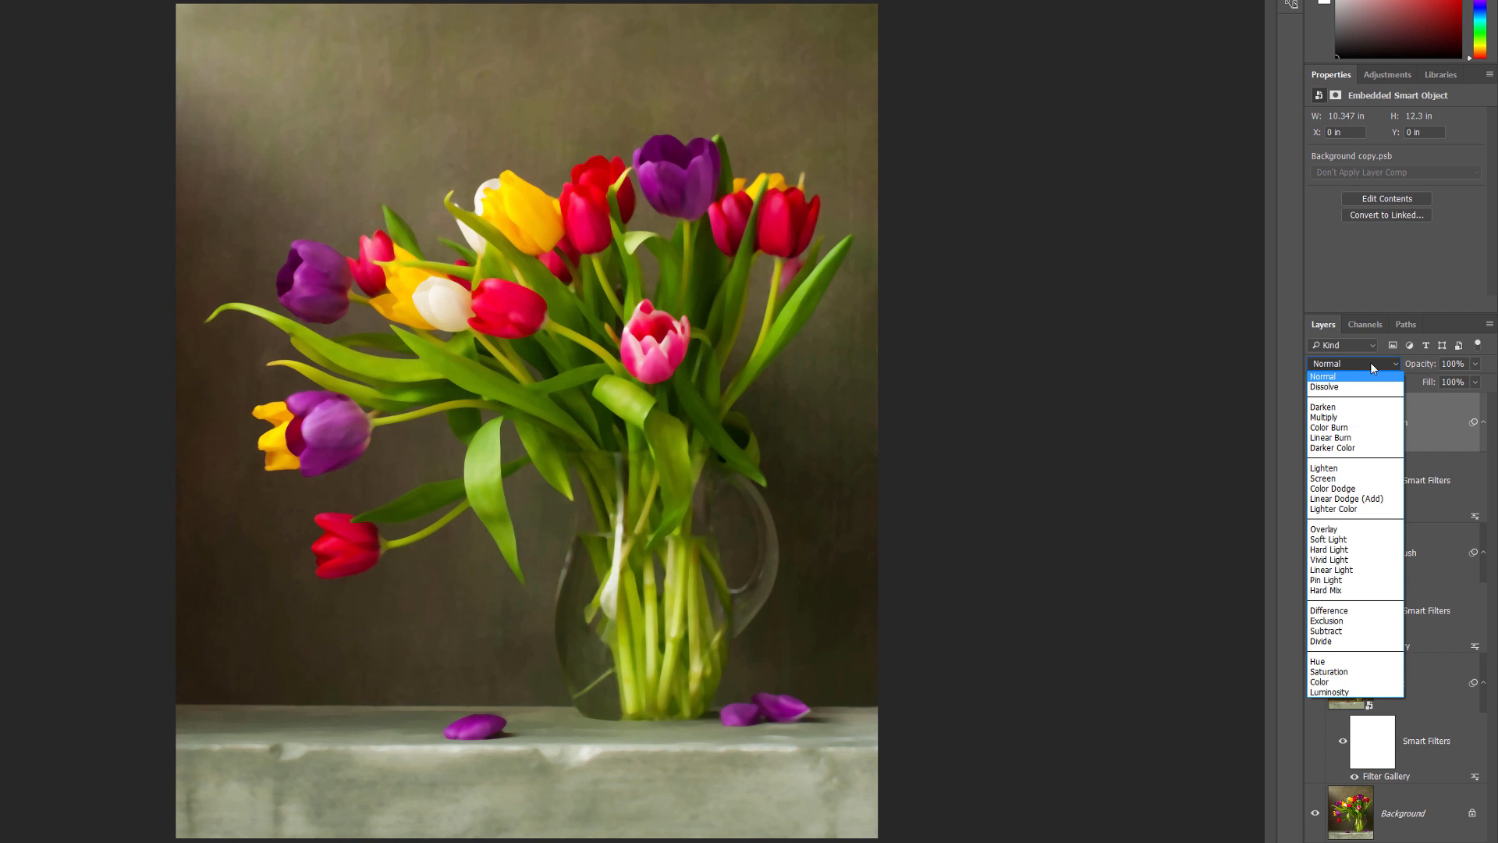
click(1357, 540)
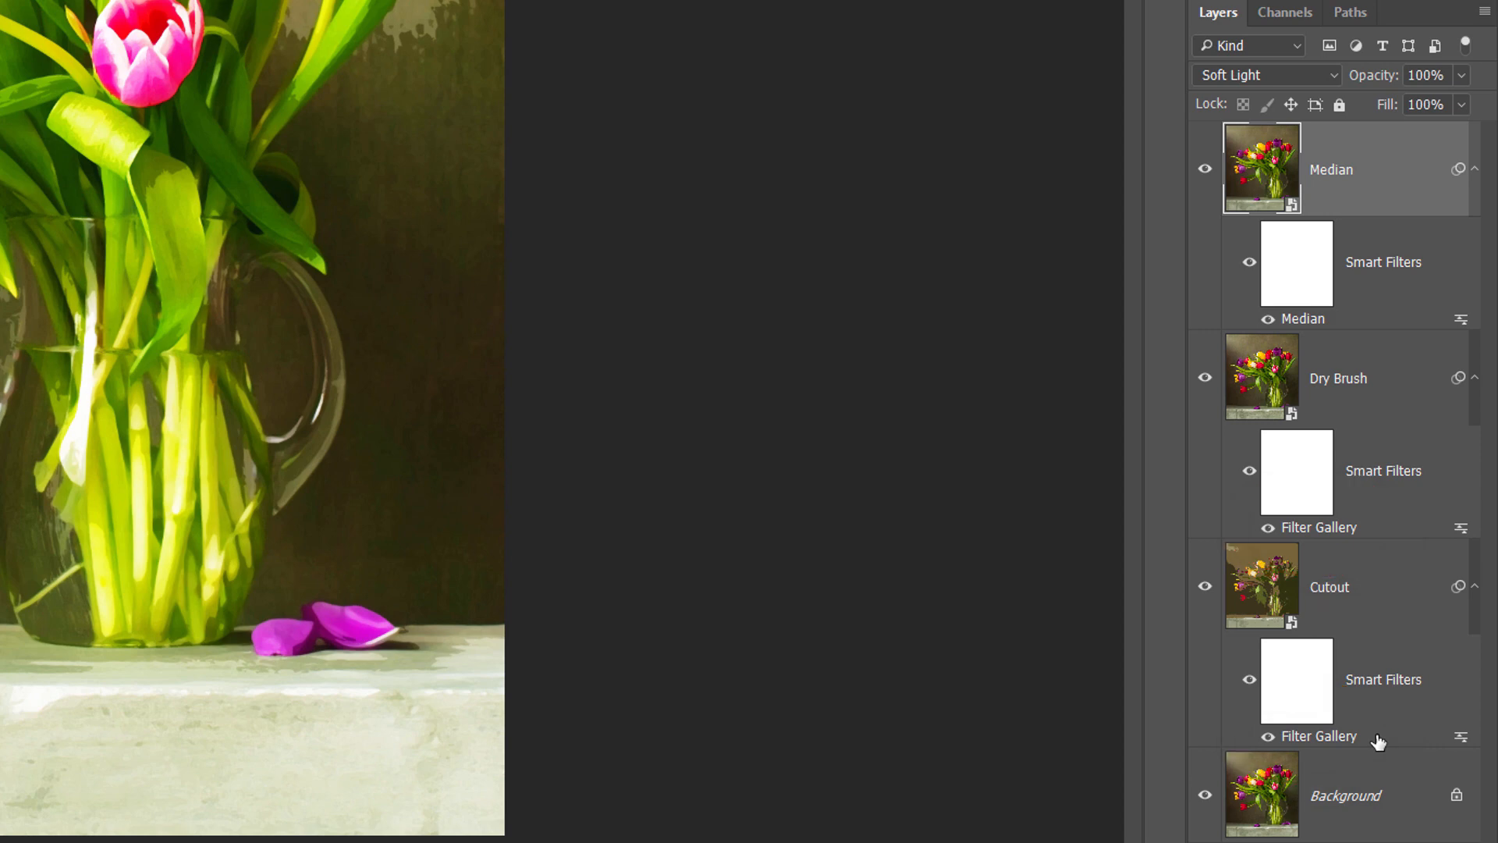
Step: Try the Cutout layer's smart filter with the number of levels set to 8, and undo that filter edit
click(1332, 744)
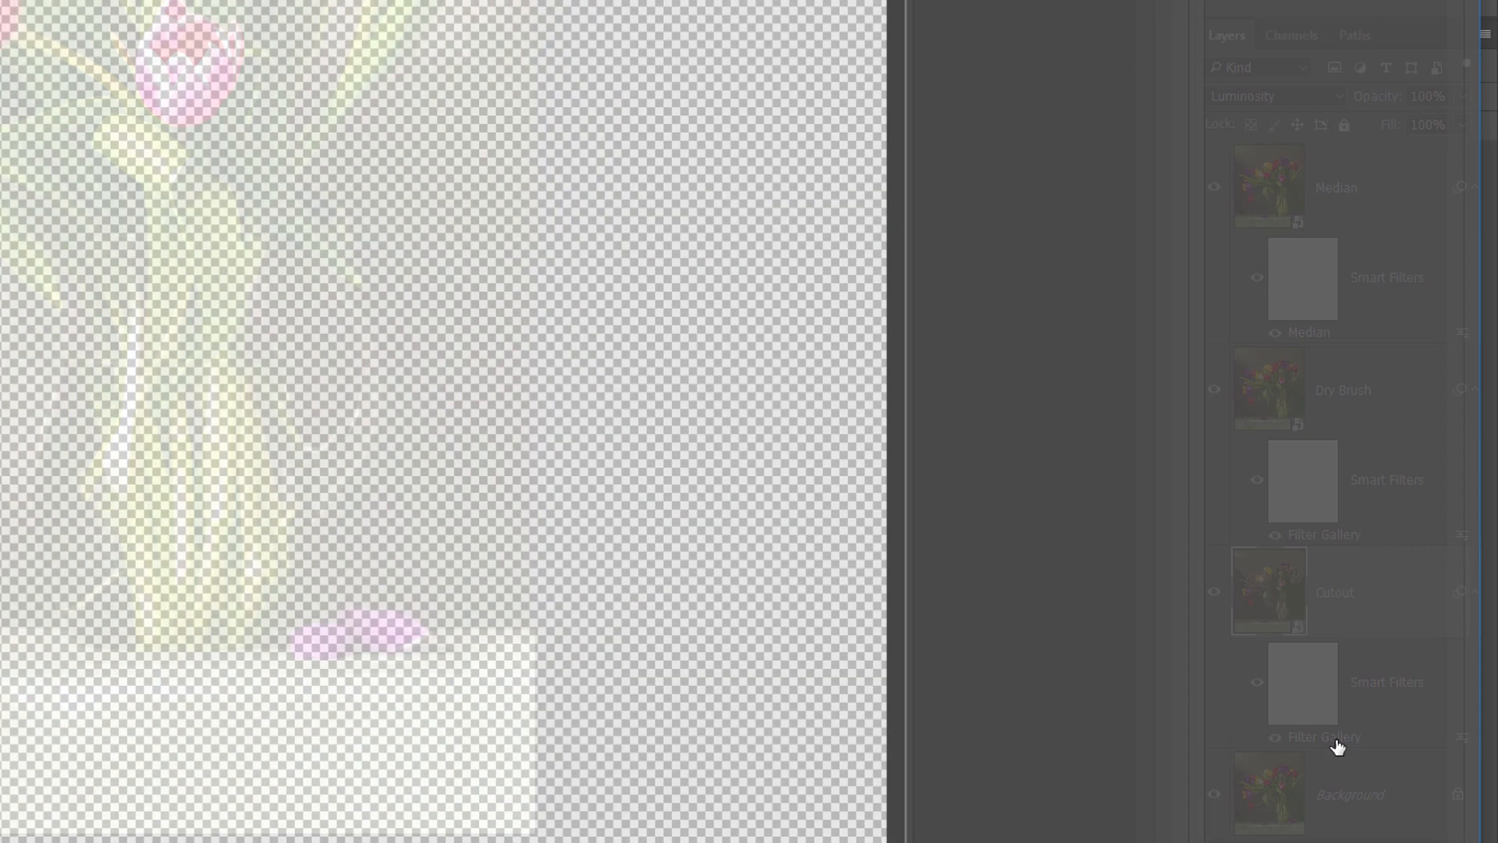
double_click(1337, 746)
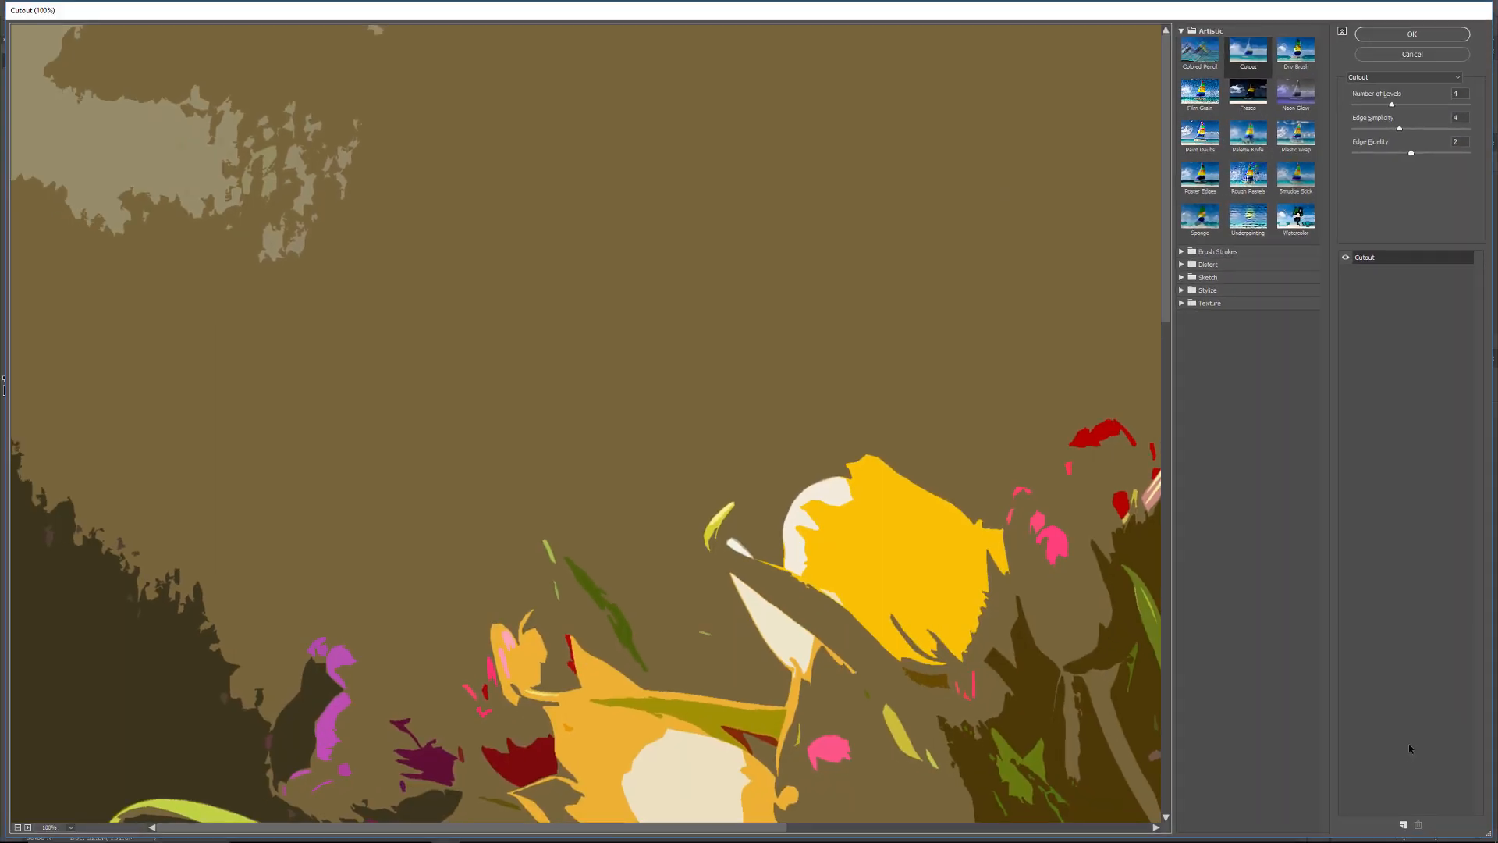
key(ctrl+0)
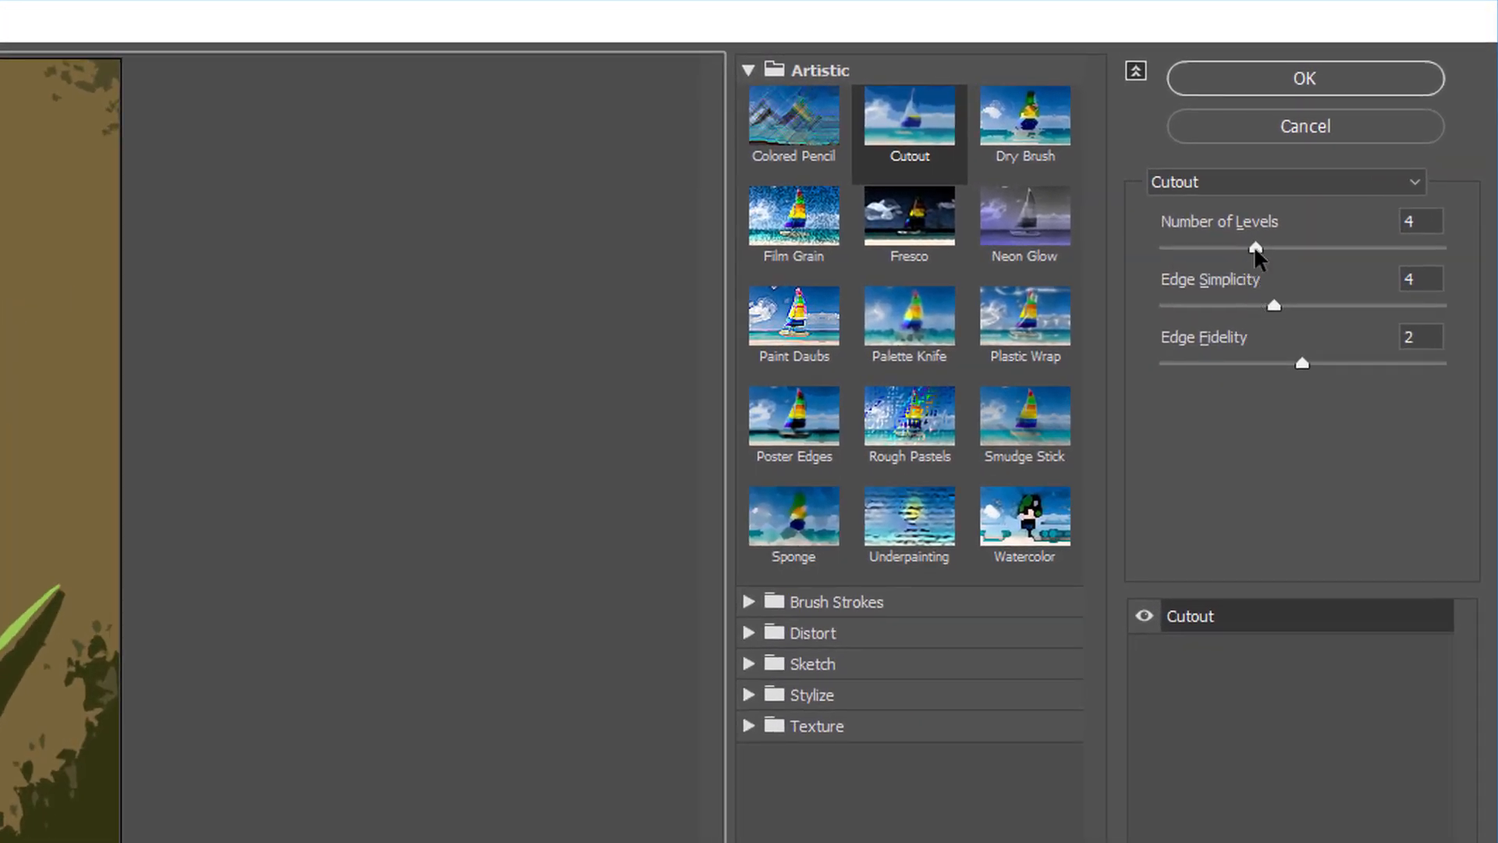
drag(1256, 249, 1453, 262)
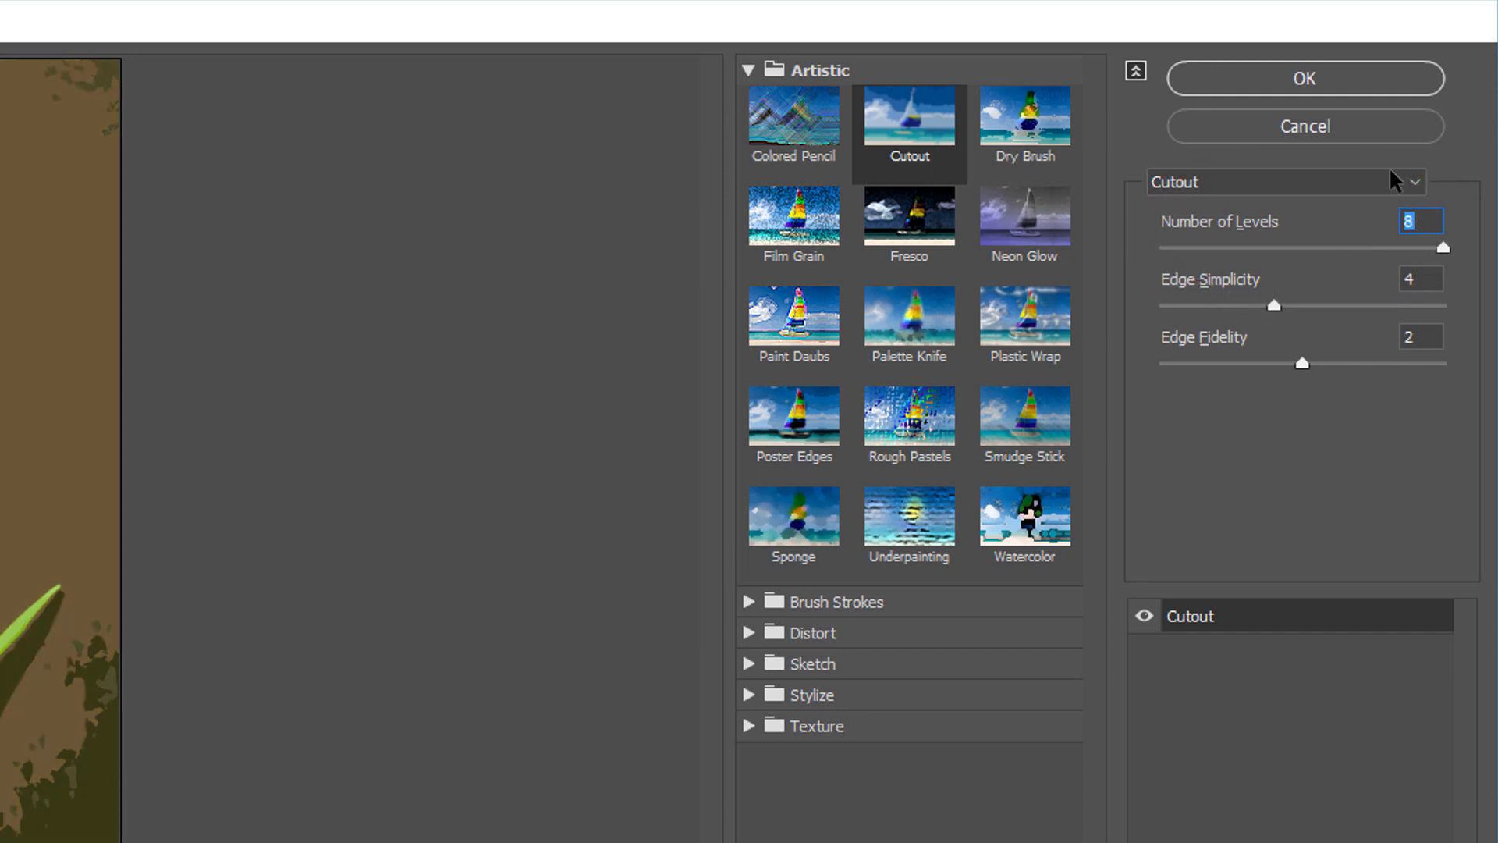
click(1352, 78)
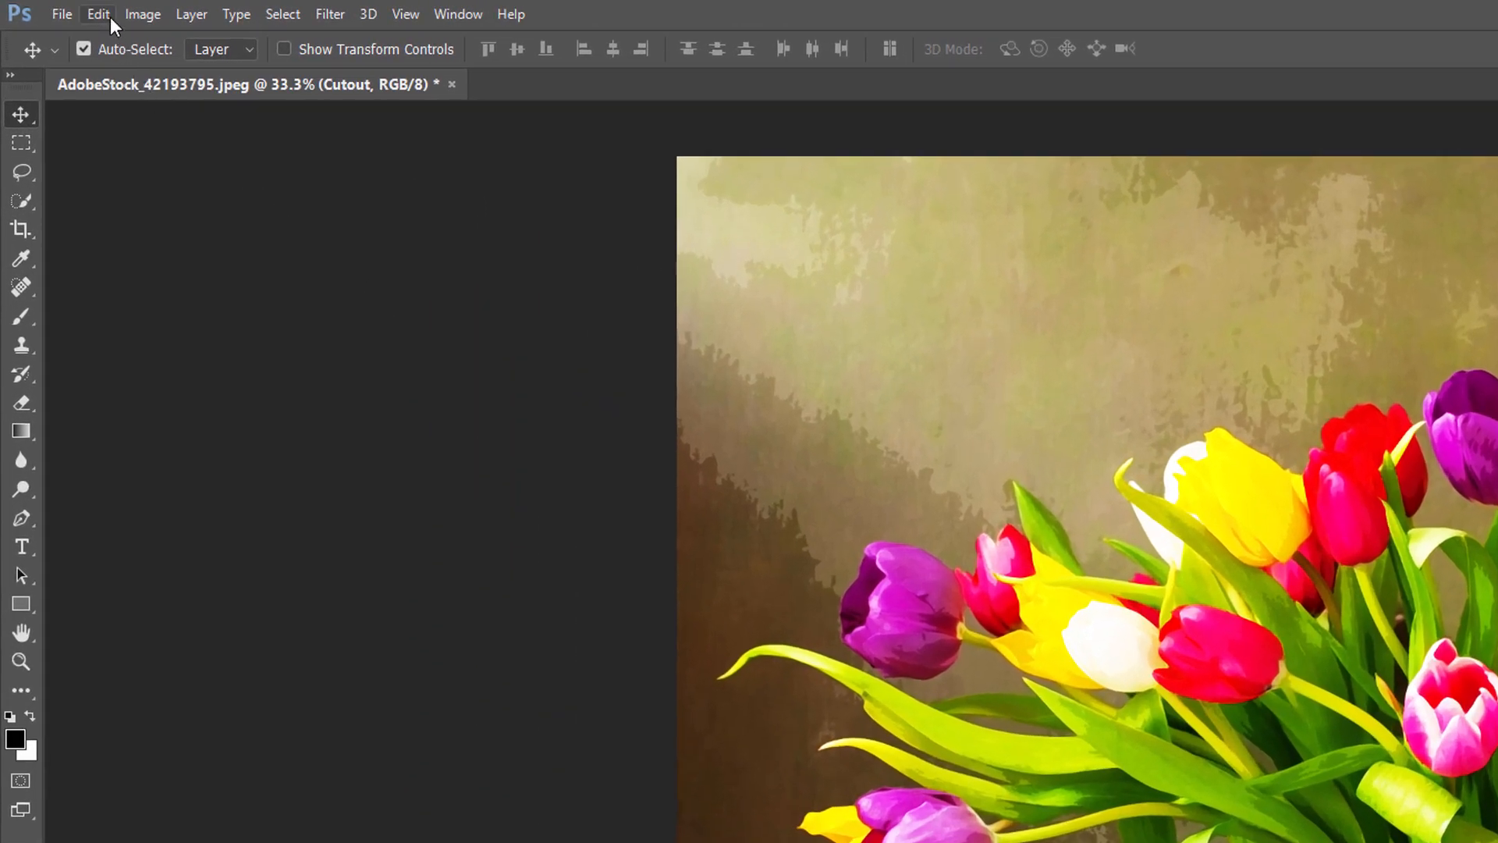
click(110, 17)
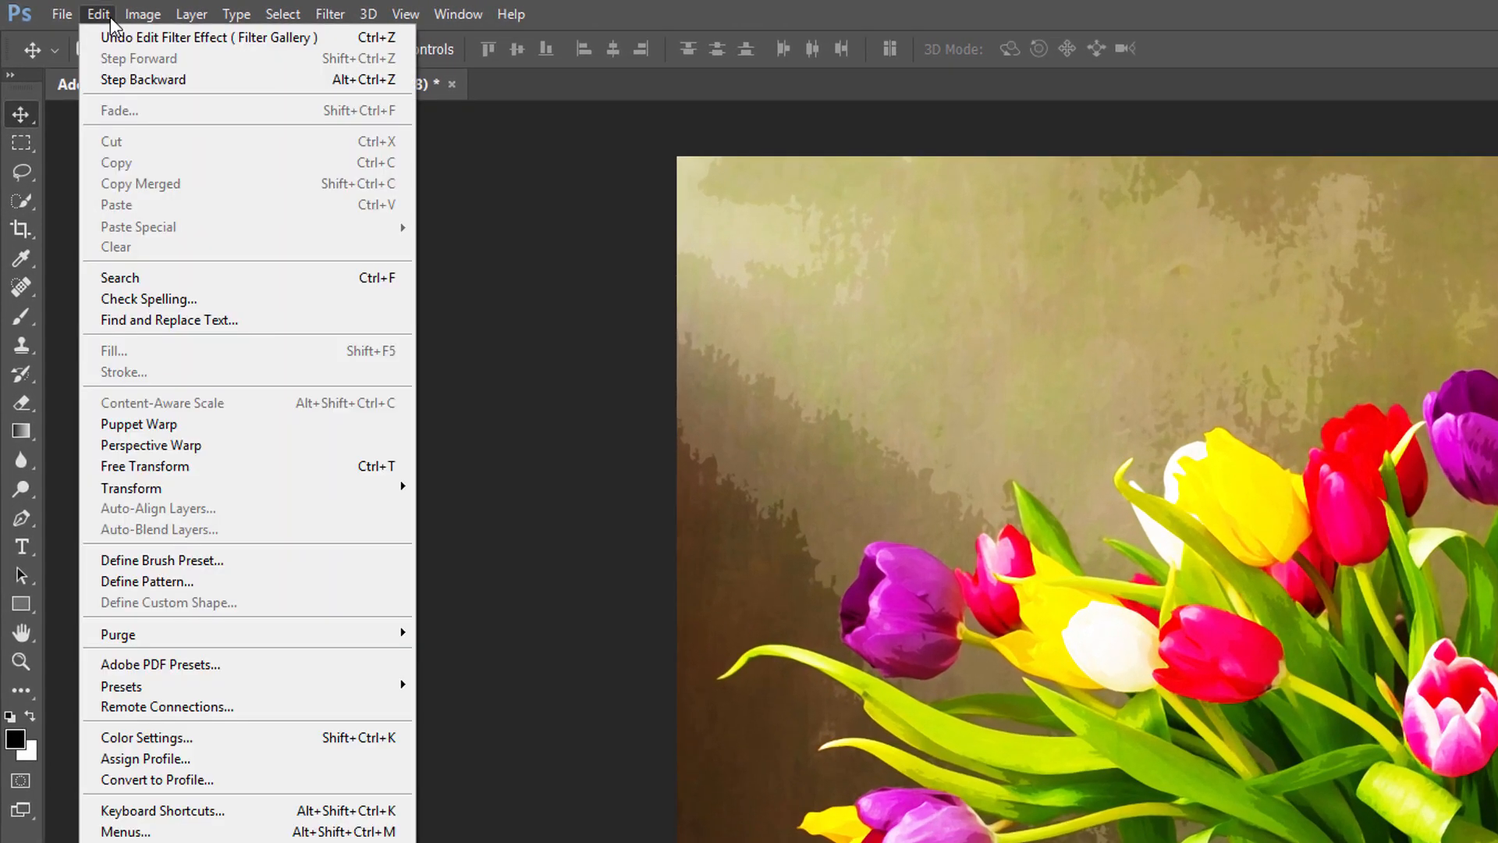
click(334, 43)
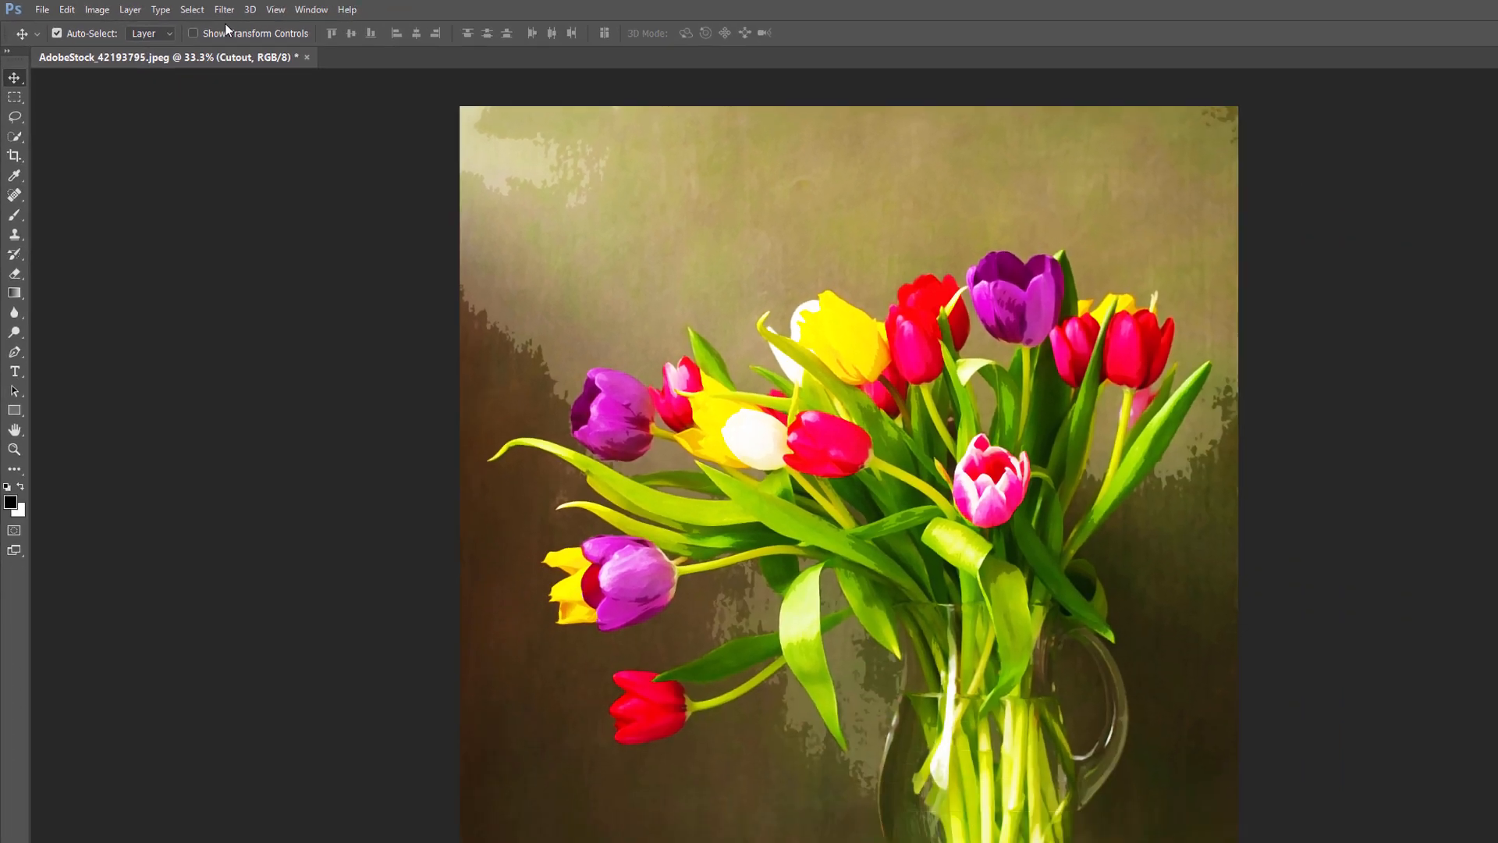